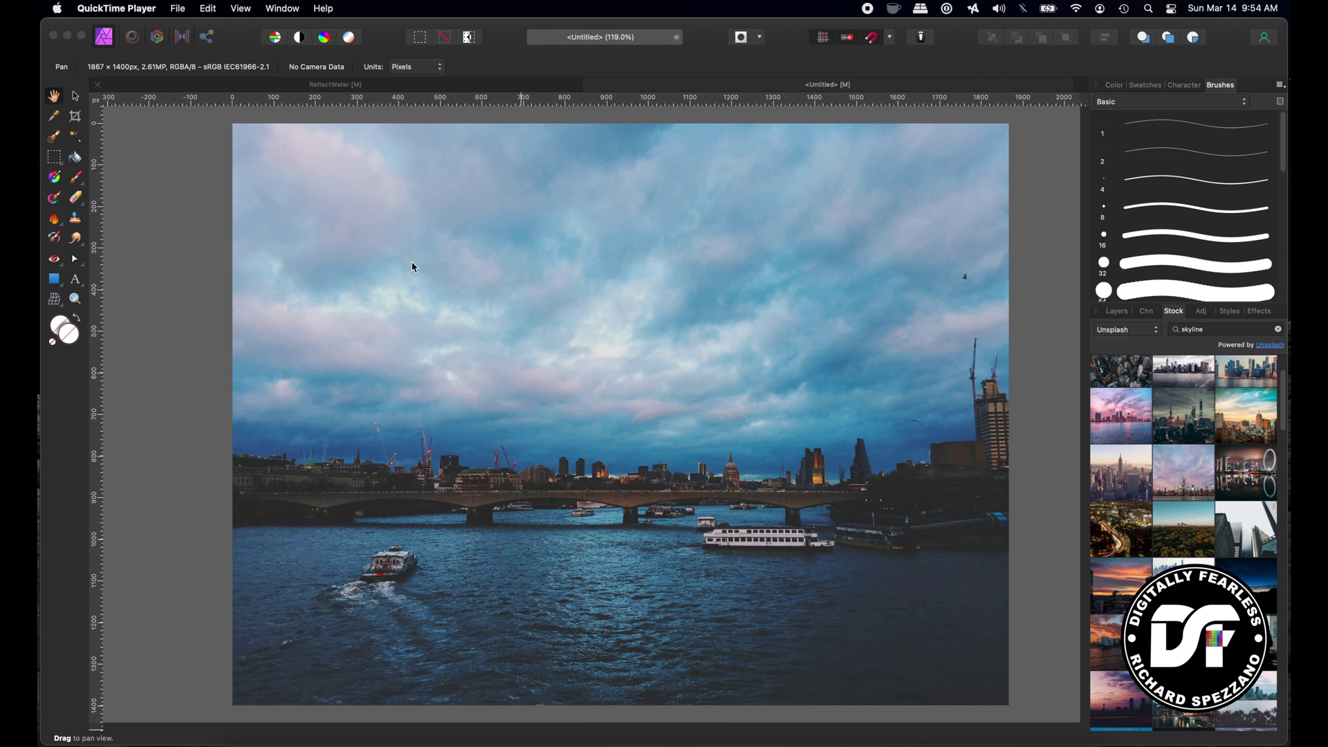
# Keep Unsplash as the stock photo source and scroll to the sunset skyline thumbnail.
pyautogui.click(1139, 333)
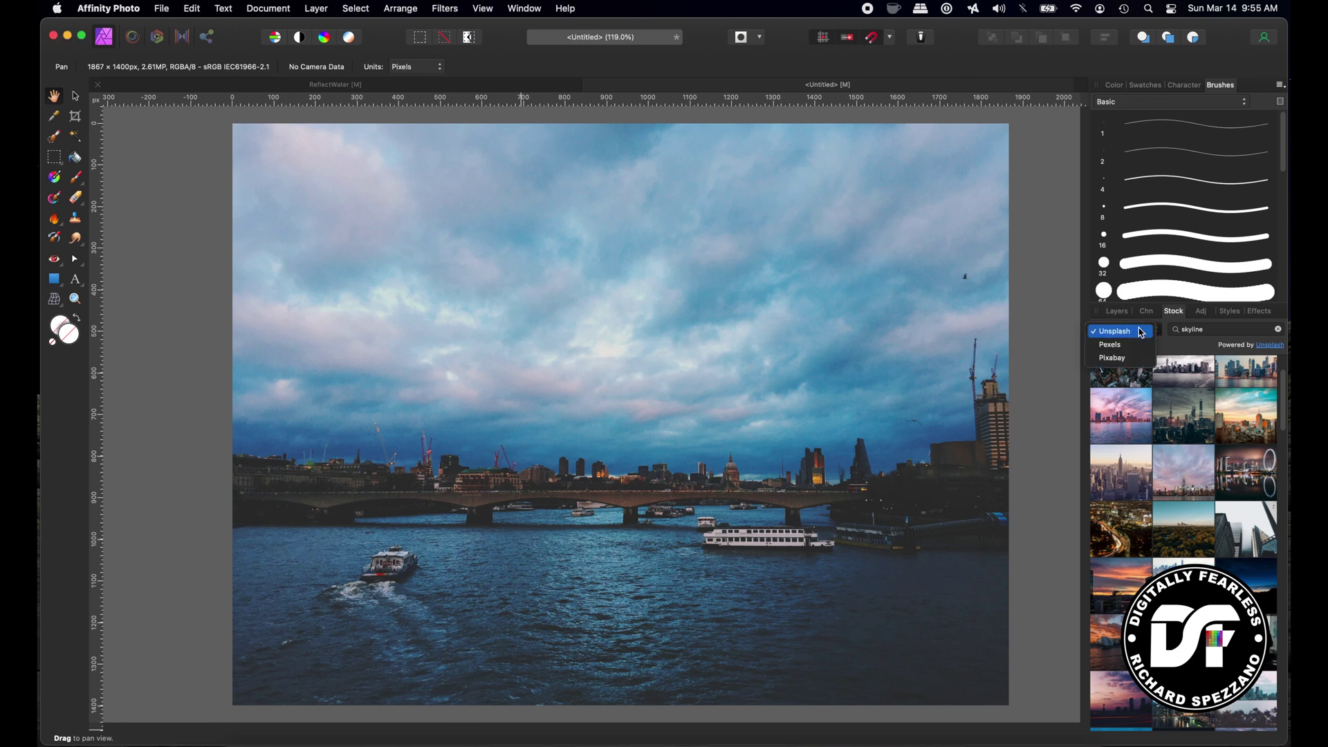
pyautogui.click(1035, 268)
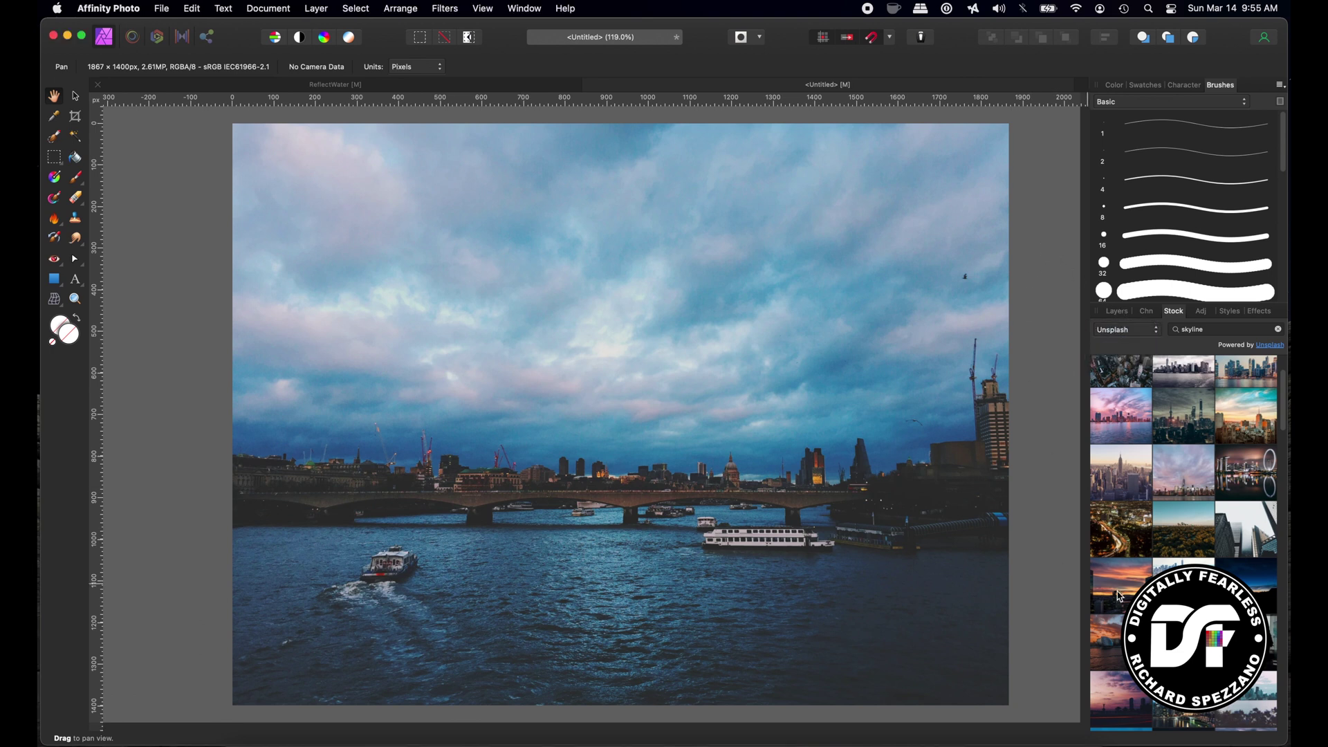
pyautogui.moveTo(1132, 585); pyautogui.dragTo(610, 379)
# Copy the orange sunset skyline image from its Unsplash page and return to Affinity Photo.
pyautogui.click(1132, 593)
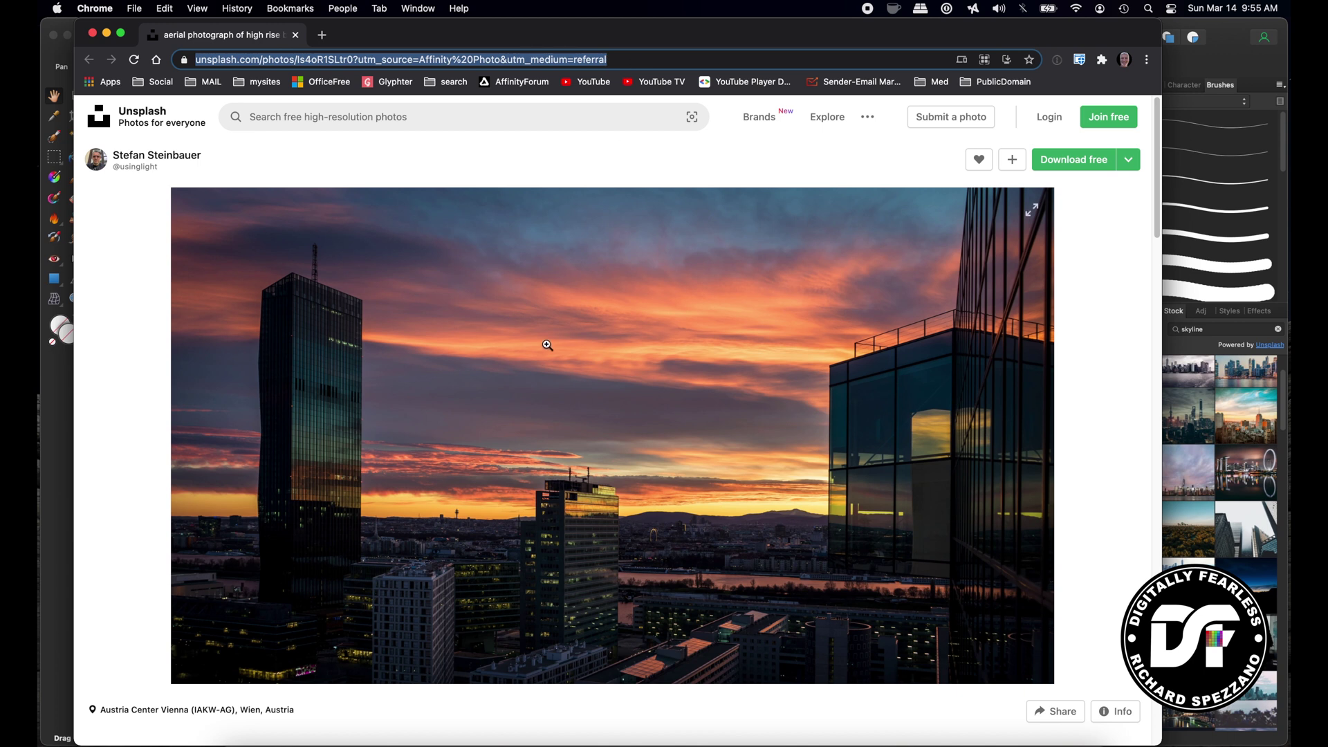
pyautogui.rightClick(552, 313)
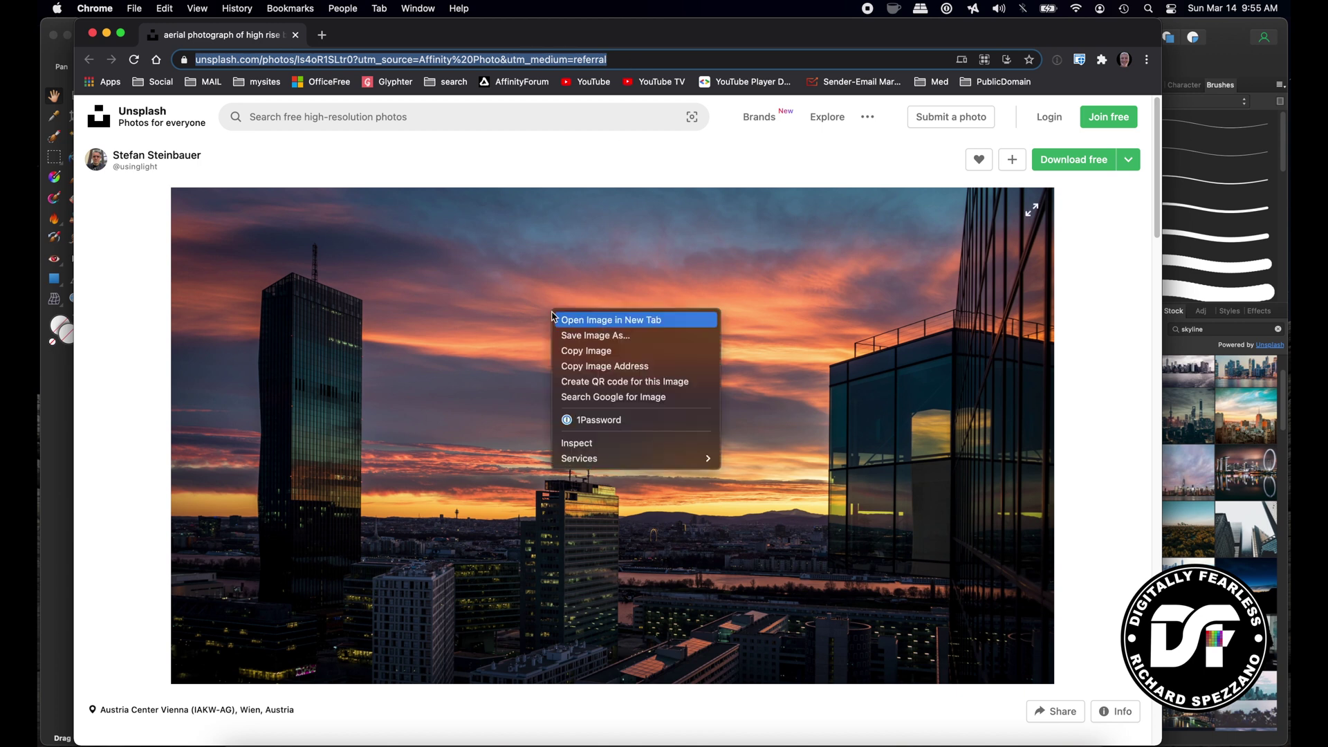
pyautogui.click(573, 352)
pyautogui.press('super+Tab')
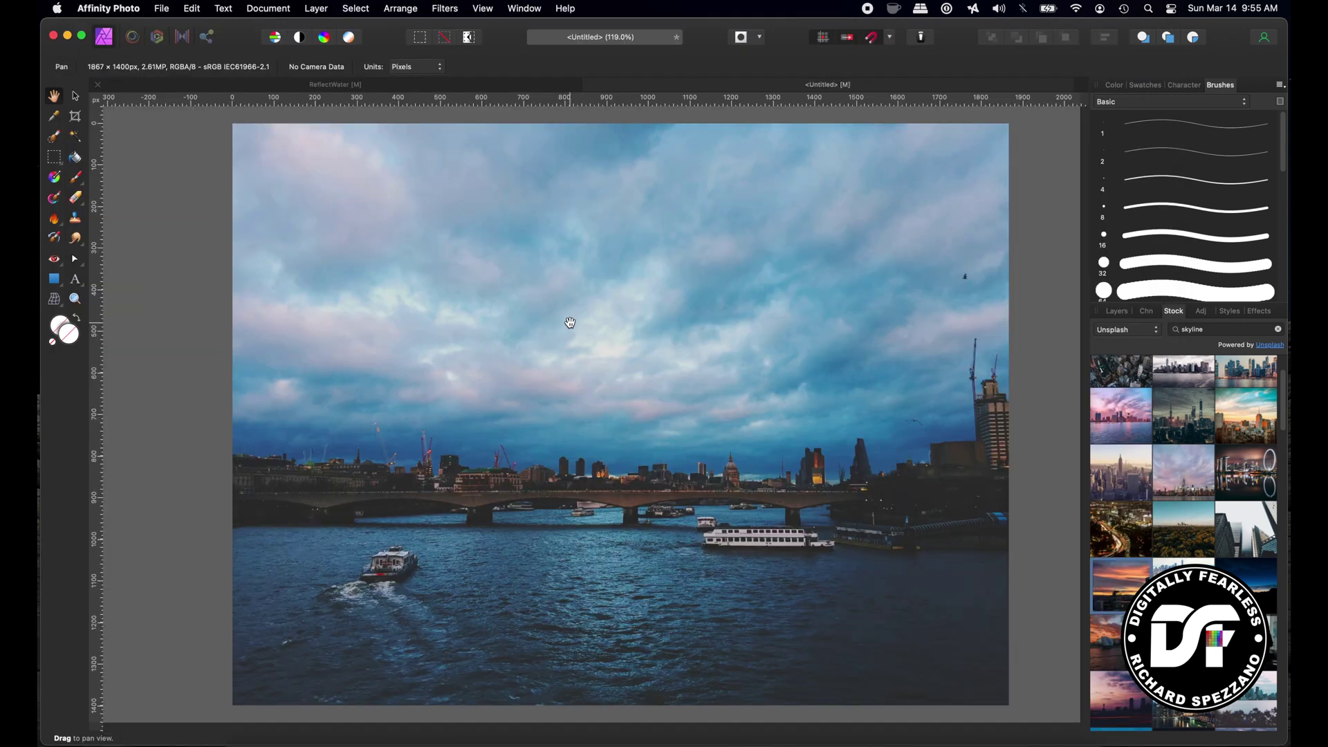
# Paste the sunset photo, zoom out to 75%, and nudge it right and down over the canvas.
pyautogui.press('super+v')
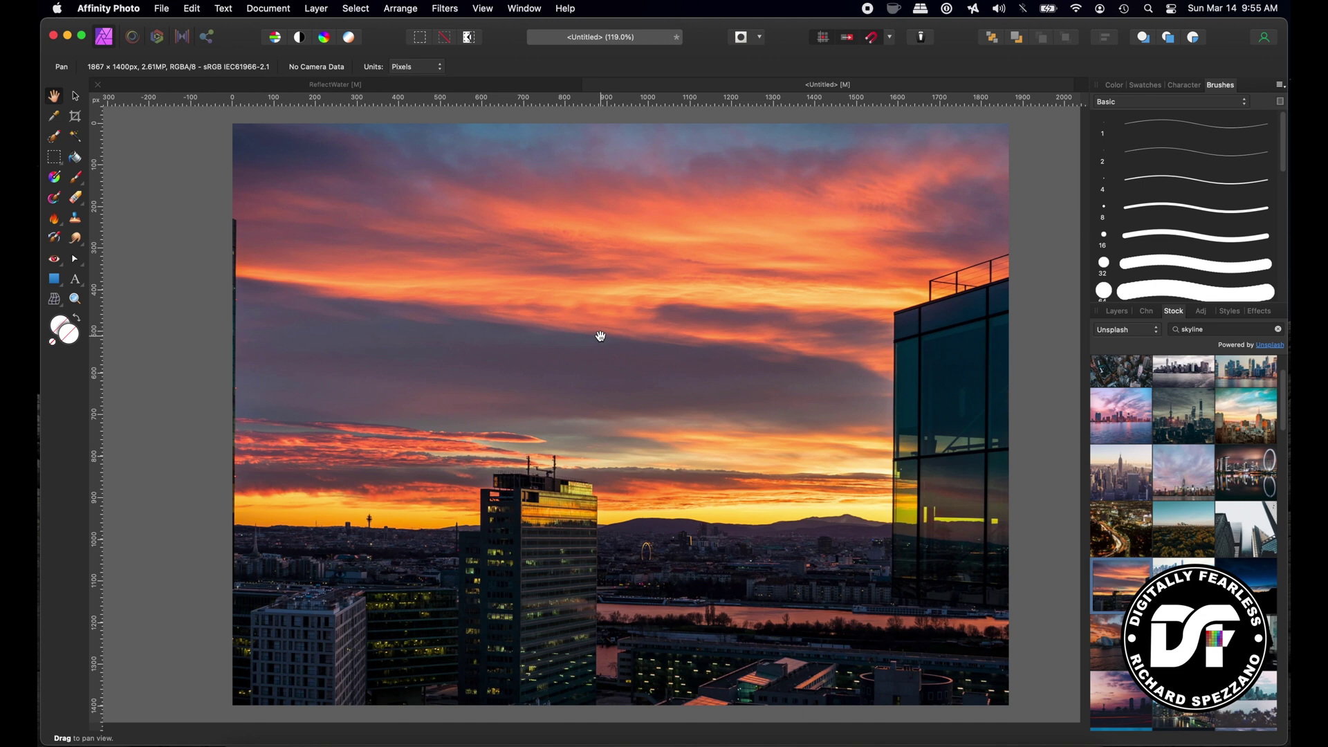
pyautogui.press('super+minus')
pyautogui.press('super+minus')
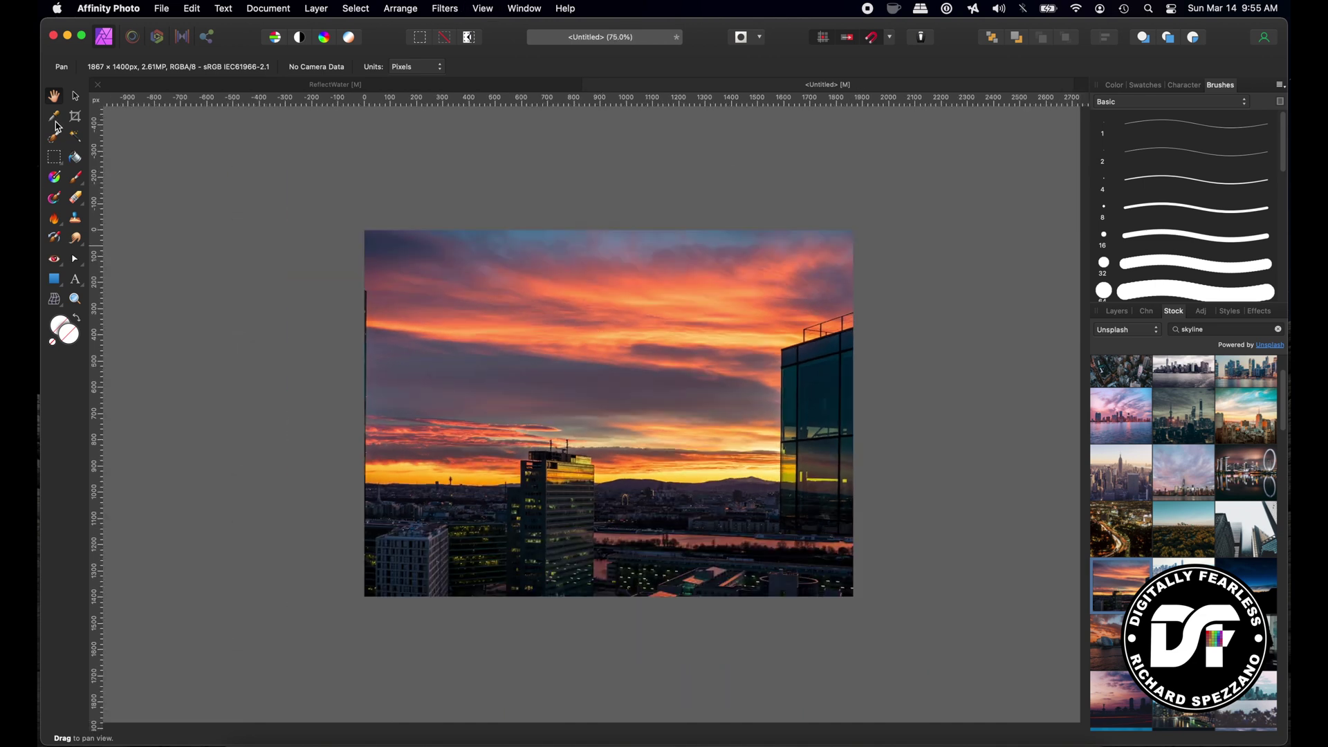
pyautogui.click(76, 96)
pyautogui.moveTo(526, 322)
pyautogui.mouseDown()
pyautogui.moveTo(549, 354)
pyautogui.moveTo(528, 332)
pyautogui.moveTo(537, 350)
pyautogui.moveTo(555, 346)
pyautogui.moveTo(551, 331)
pyautogui.mouseUp()
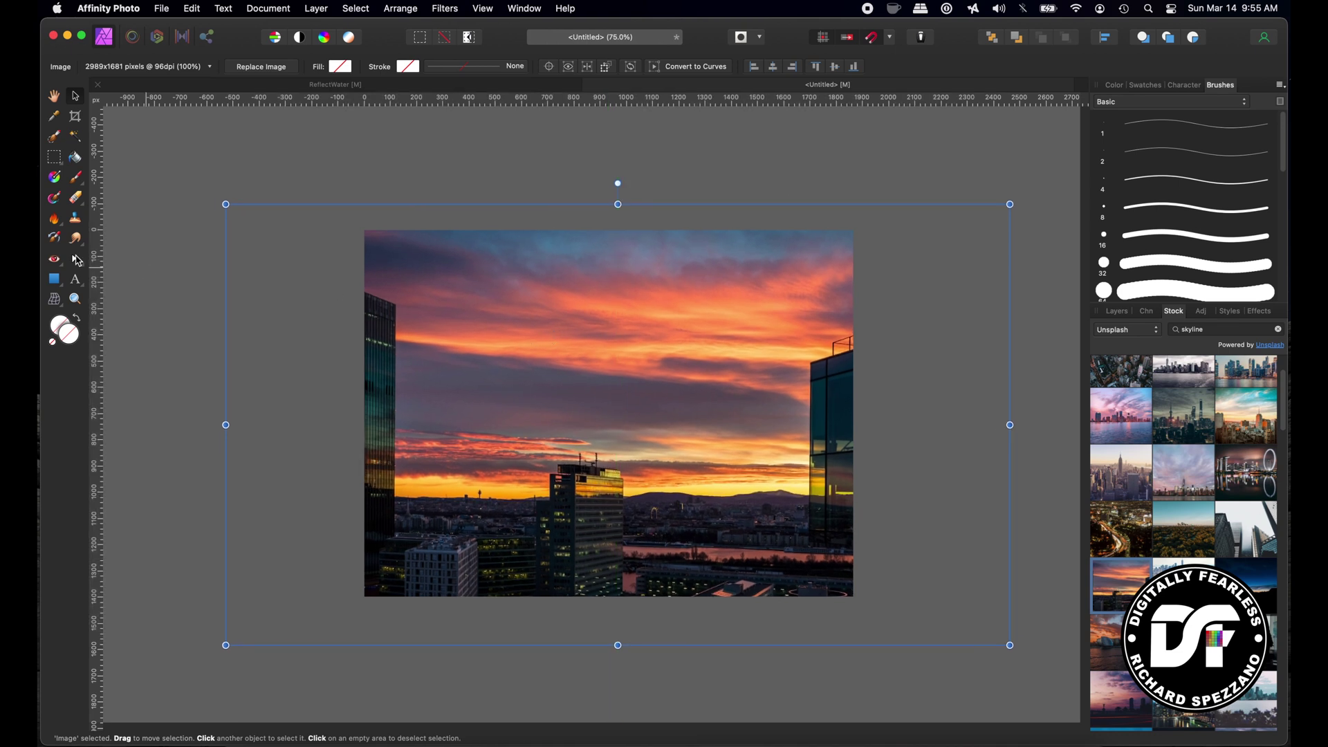
pyautogui.click(54, 157)
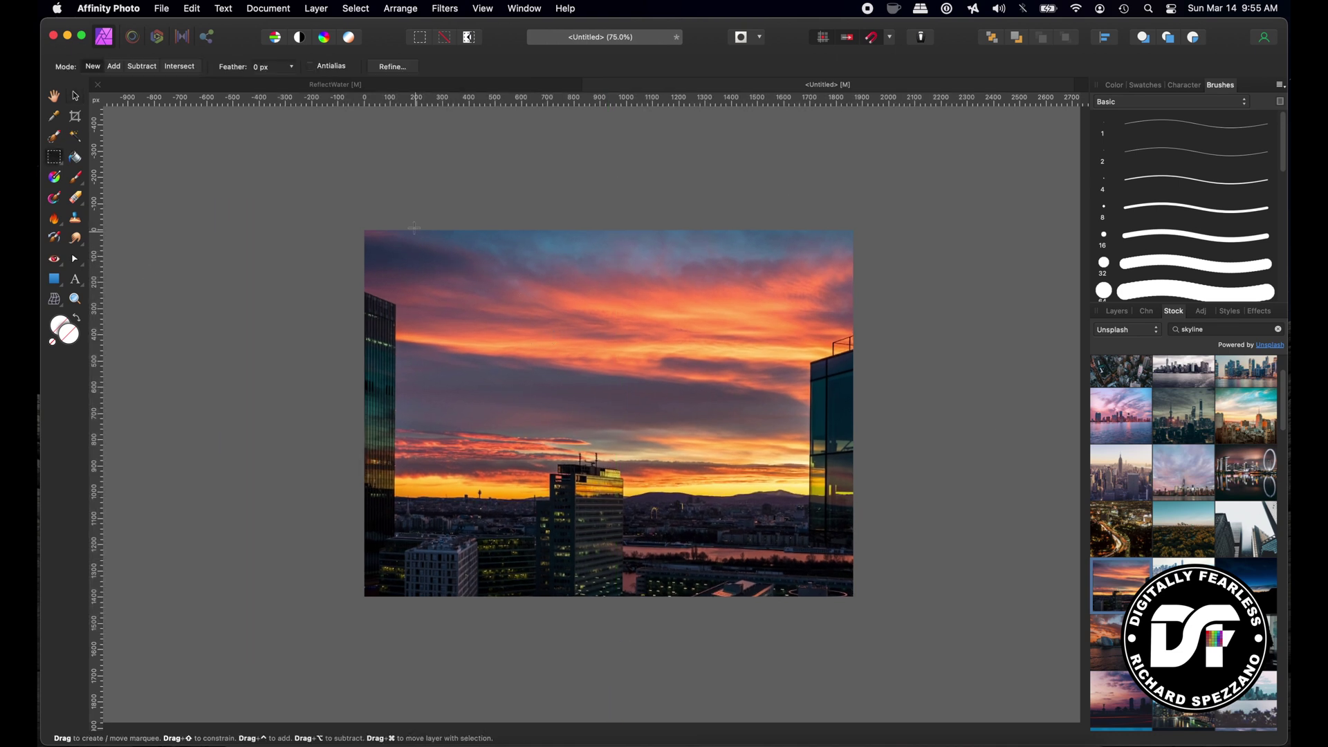
# Marquee the sunset sky, rasterize the photo layer, and copy the sky onto its own layer.
pyautogui.moveTo(408, 231); pyautogui.dragTo(800, 441)
pyautogui.click(1121, 314)
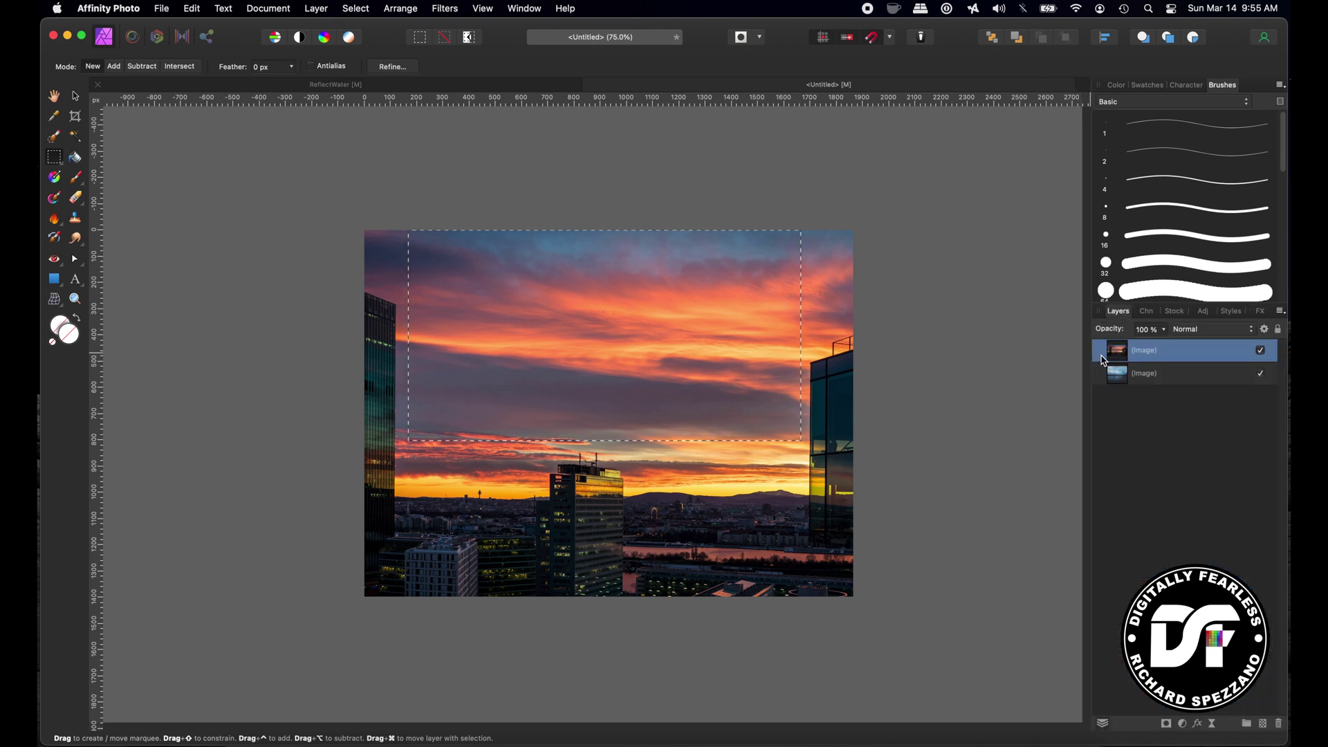
pyautogui.rightClick(1165, 352)
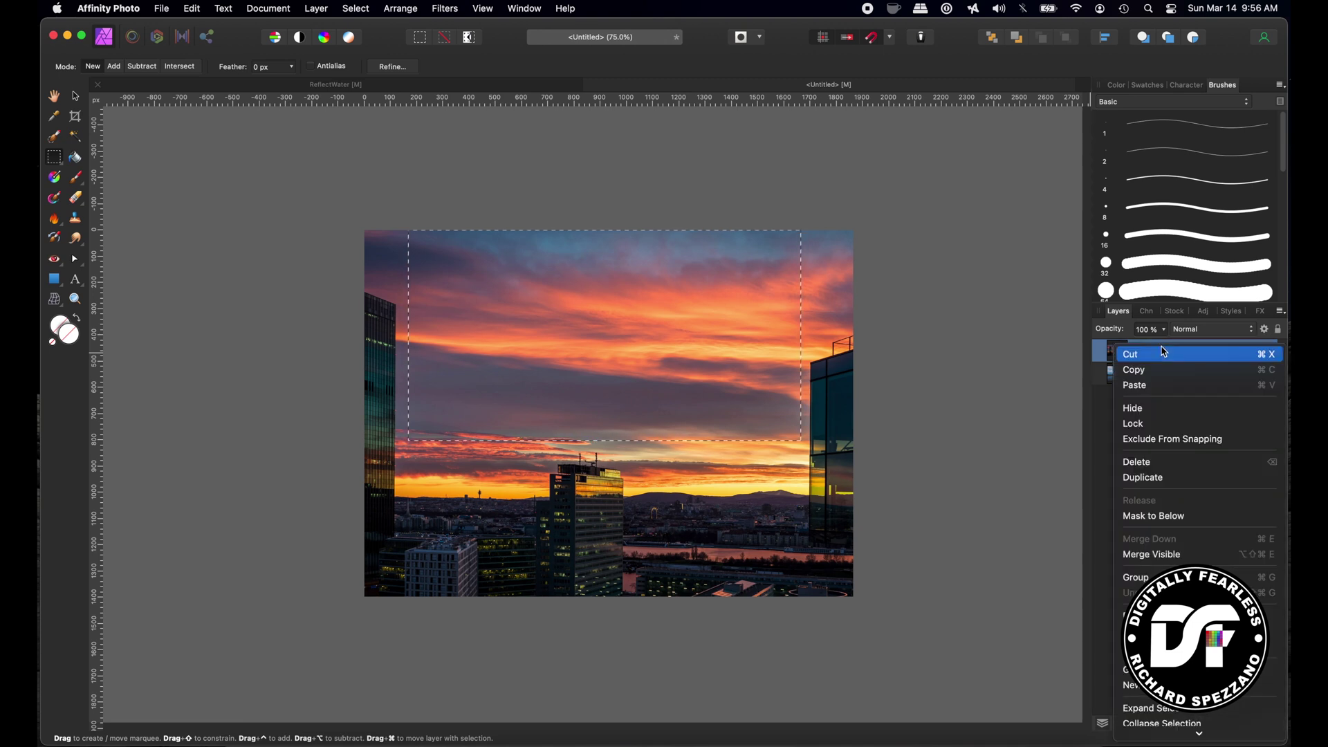
pyautogui.click(1190, 631)
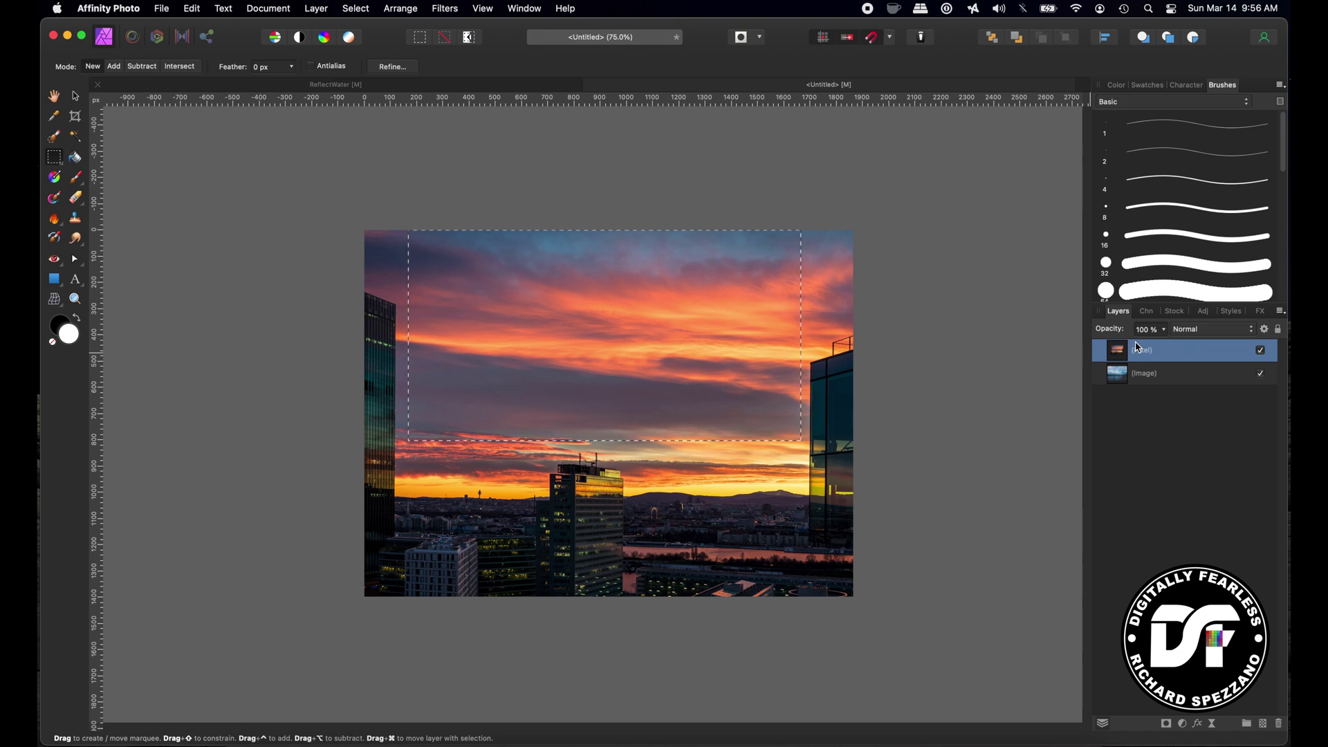
pyautogui.press('super+j')
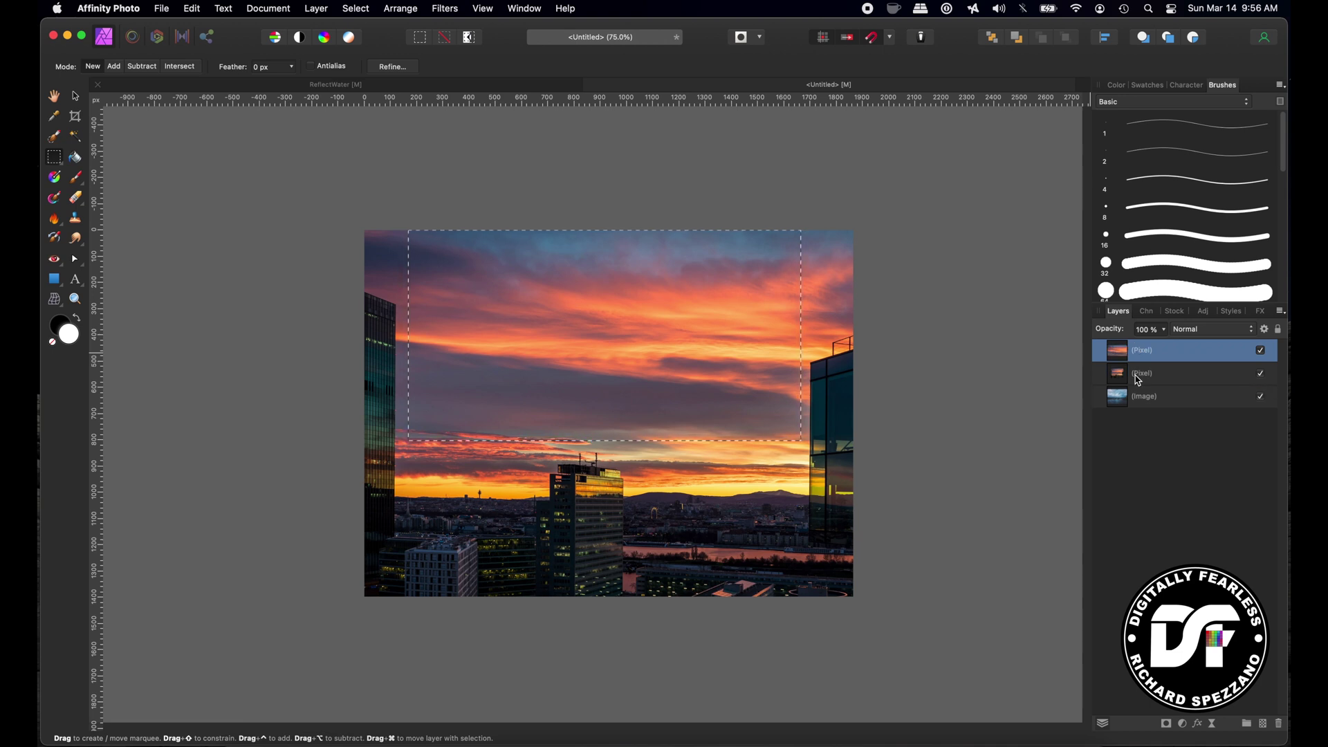
pyautogui.press('super+d')
# Delete the full Vienna photo layer and hide the new sunset sky layer.
pyautogui.click(1262, 375)
pyautogui.click(1262, 375)
pyautogui.click(1121, 380)
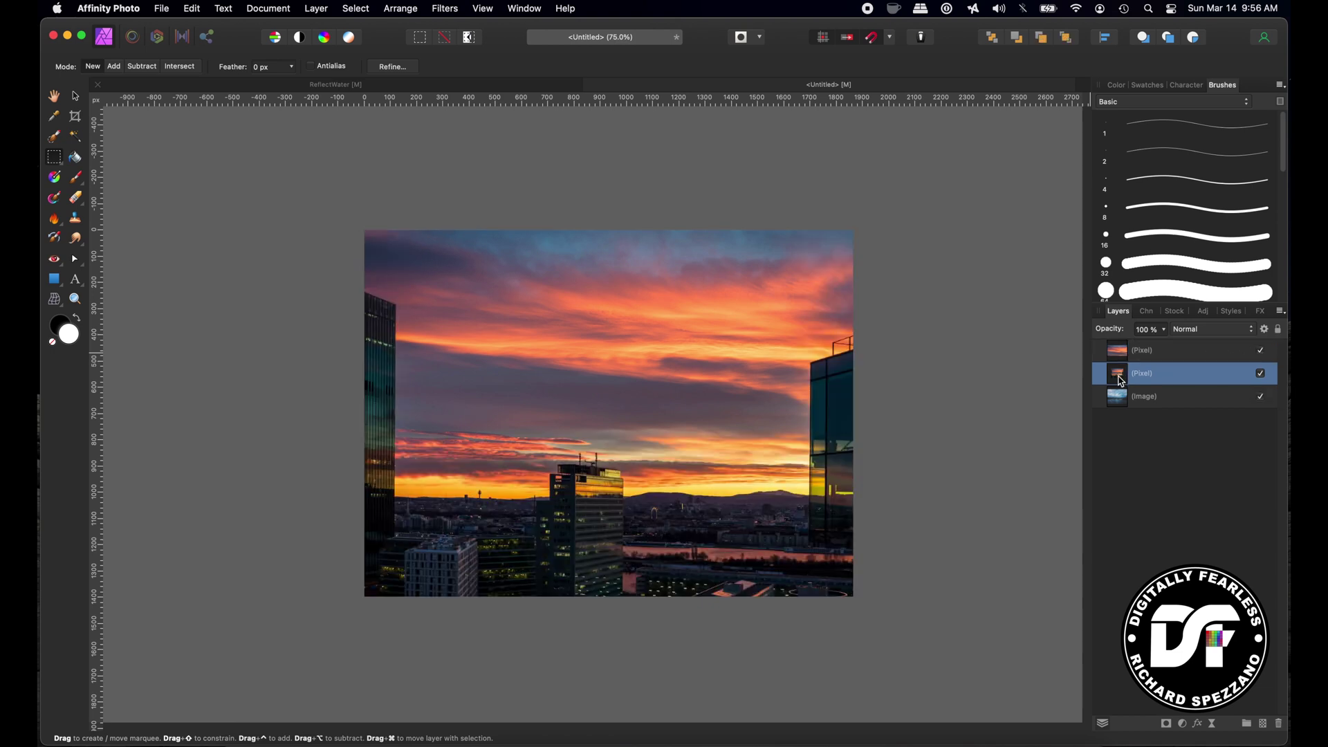
pyautogui.press('Delete')
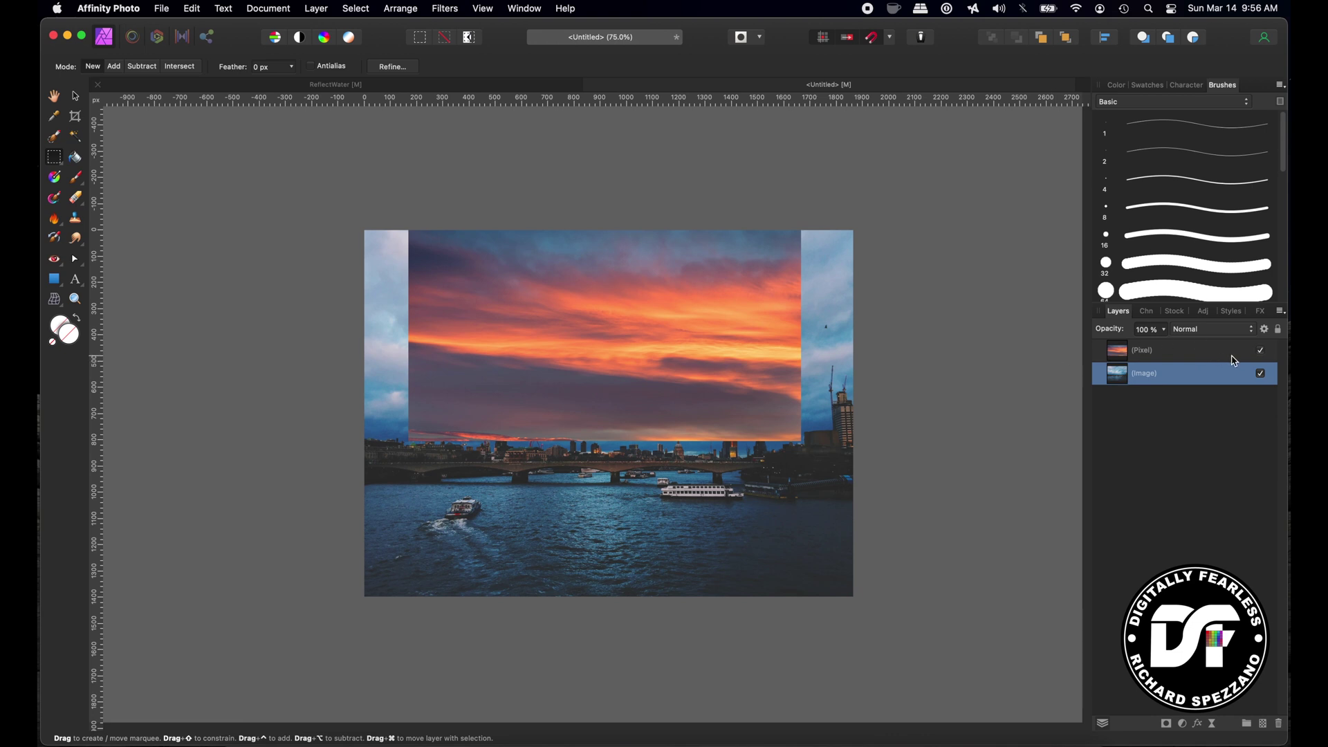
pyautogui.click(1262, 351)
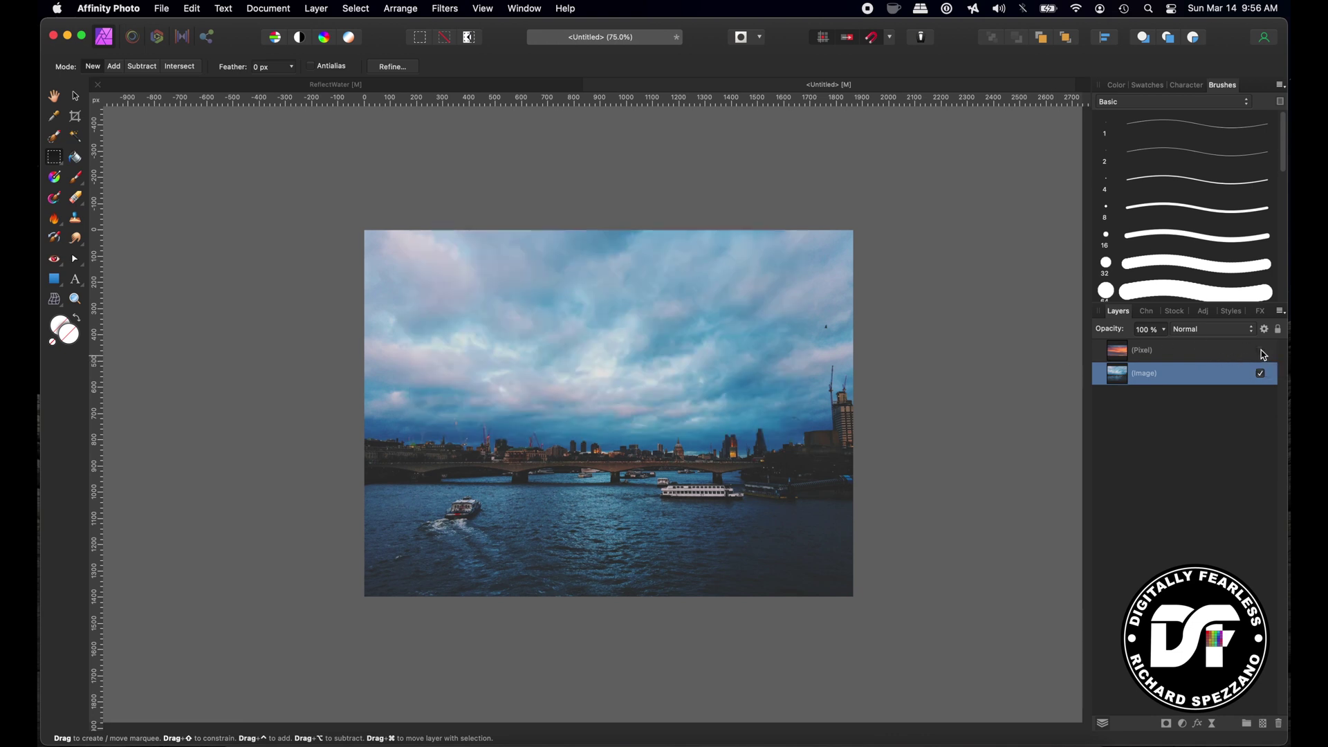
# Paint a selection over the cloudy sky down to the skyline with an enlarged Selection Brush.
pyautogui.click(75, 299)
pyautogui.click(436, 332)
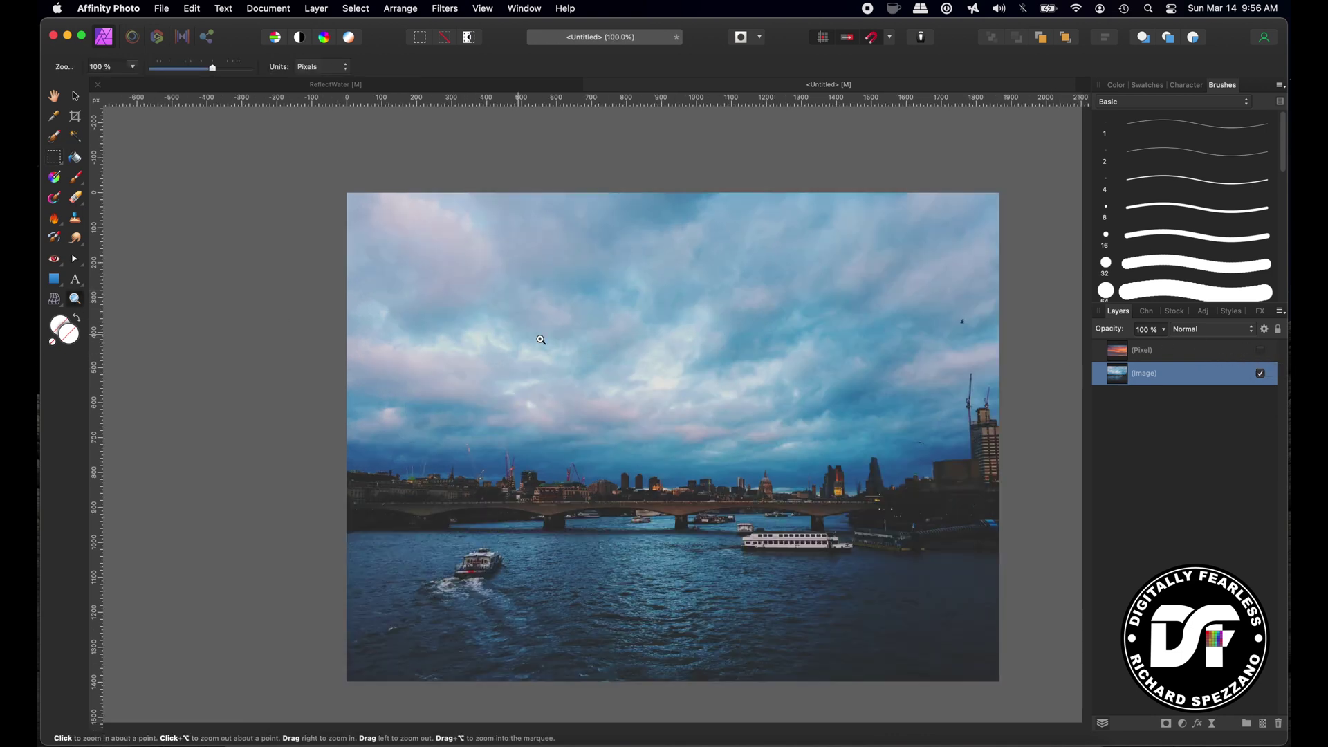
pyautogui.moveTo(827, 373); pyautogui.dragTo(738, 339)
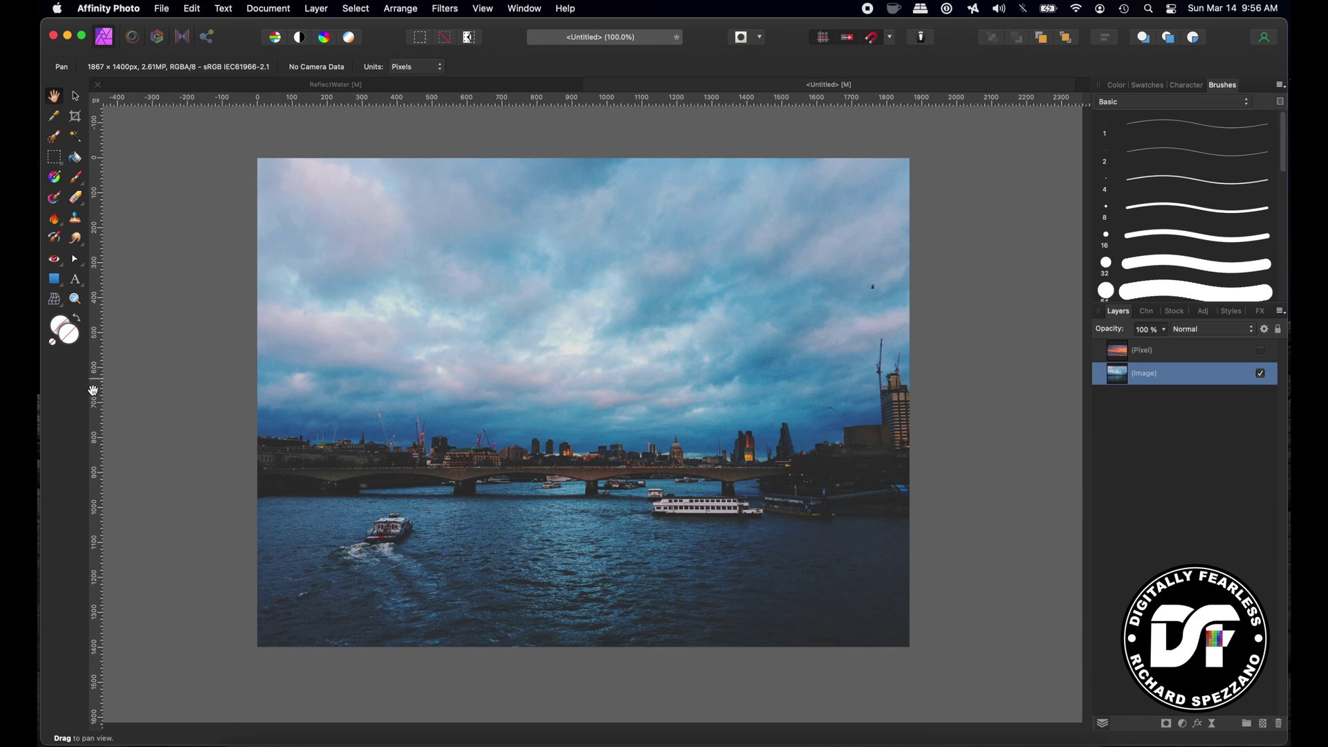
pyautogui.click(56, 138)
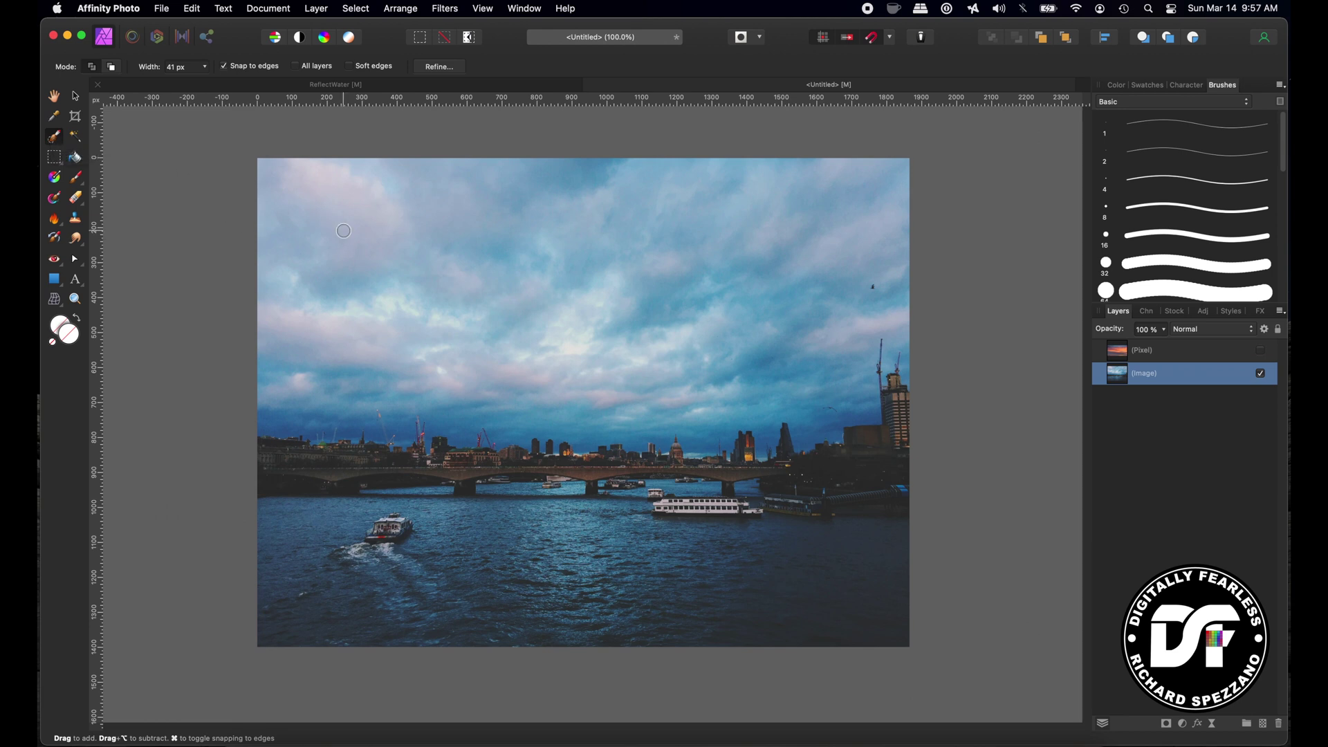
pyautogui.press(']')
pyautogui.press(']')
pyautogui.press(']')
pyautogui.press(']')
pyautogui.press(']')
pyautogui.press(']')
pyautogui.press(']')
pyautogui.press(']')
pyautogui.press(']')
pyautogui.press(']')
pyautogui.press(']')
pyautogui.press(']')
pyautogui.press(']')
pyautogui.press(']')
pyautogui.press(']')
pyautogui.press(']')
pyautogui.moveTo(327, 148)
pyautogui.mouseDown()
pyautogui.moveTo(318, 262)
pyautogui.moveTo(340, 311)
pyautogui.moveTo(487, 357)
pyautogui.moveTo(681, 315)
pyautogui.mouseUp()
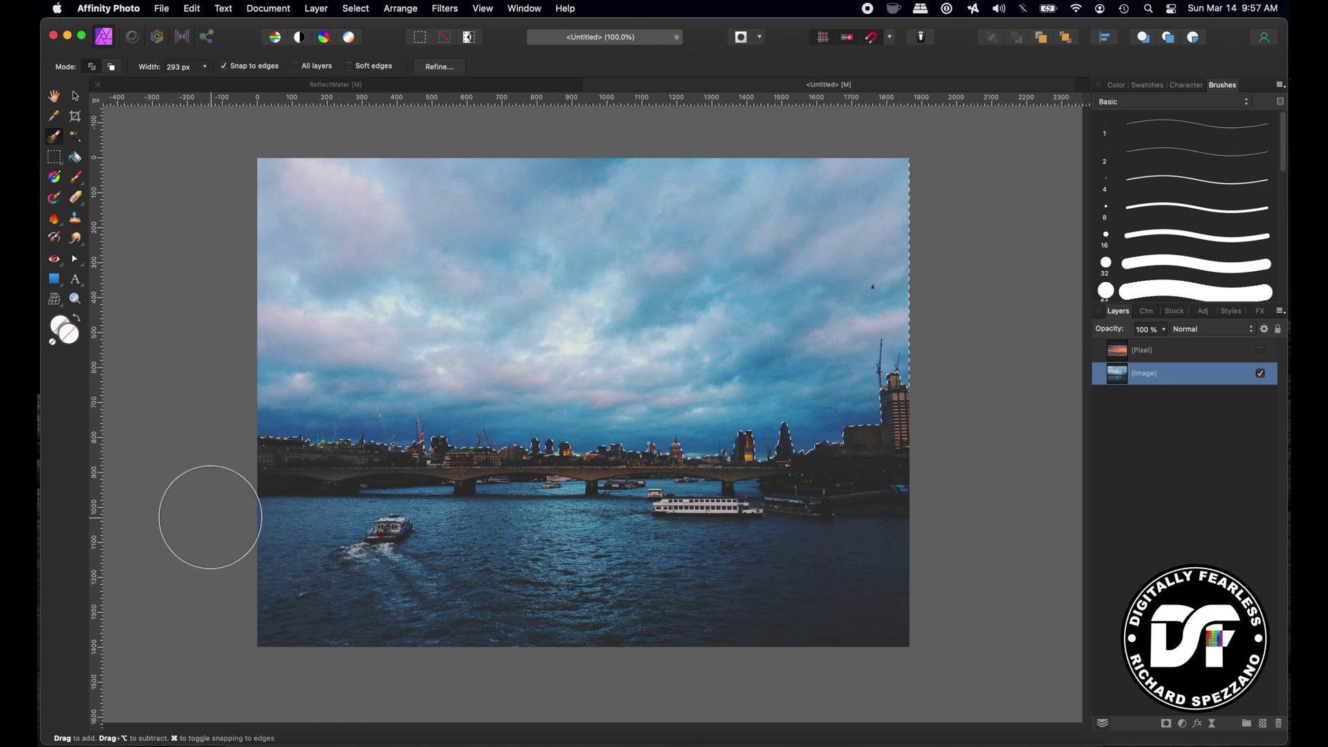
# Zoom to 500% and pan along the skyline to inspect the selection edge.
pyautogui.press('v')
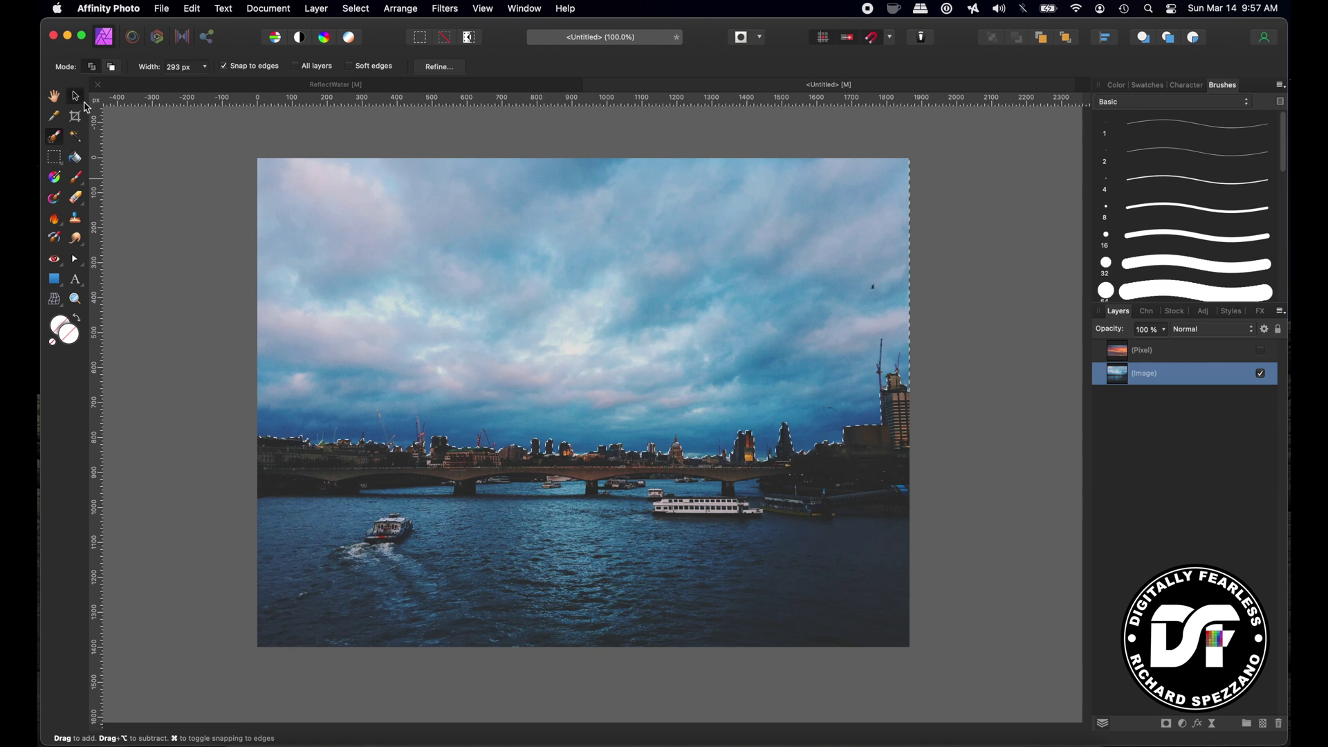
pyautogui.press('super+2')
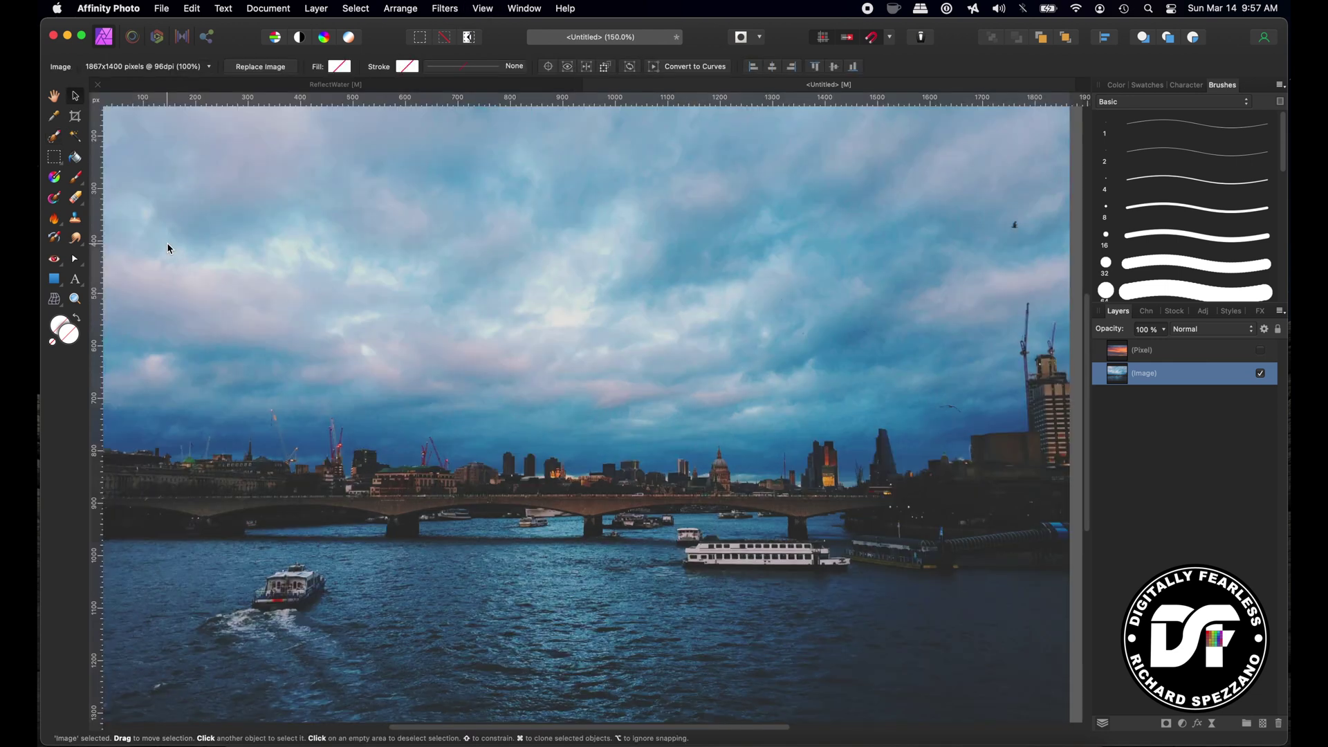
pyautogui.press('super+equal')
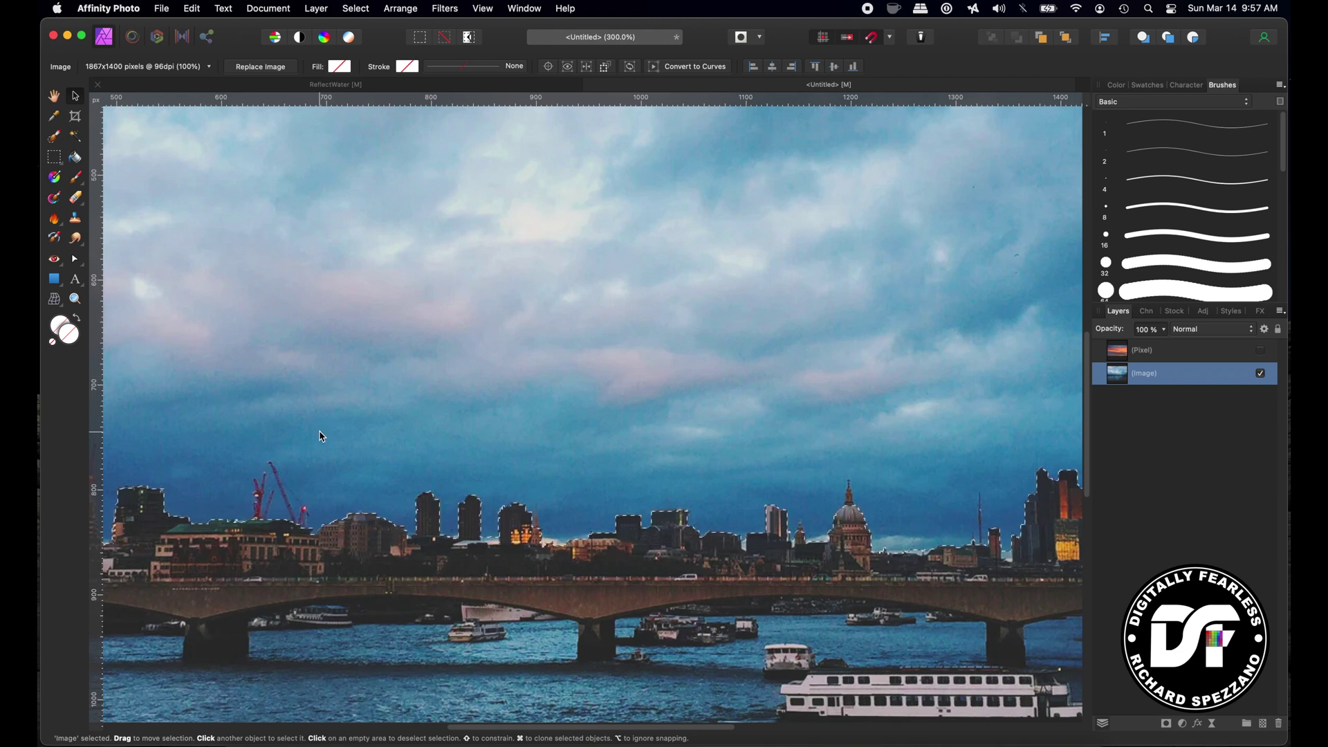
pyautogui.moveTo(429, 421); pyautogui.dragTo(248, 320)
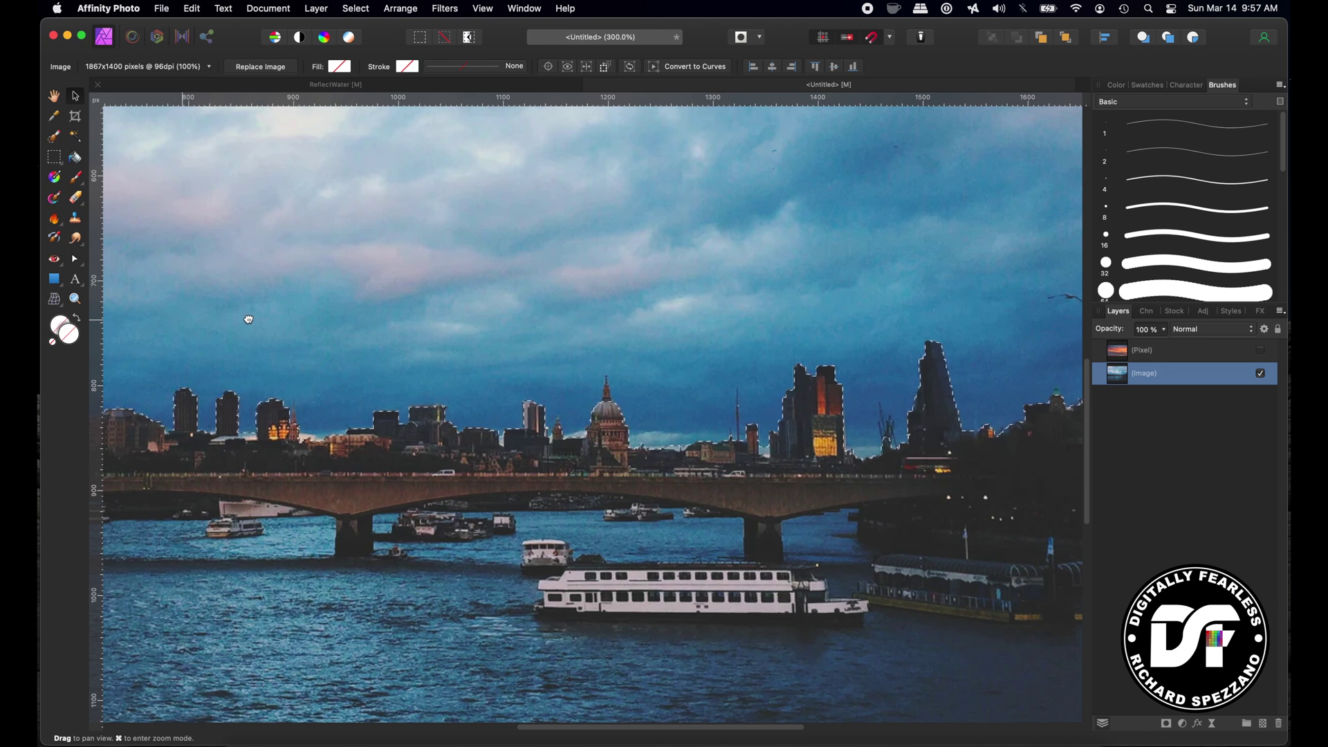
pyautogui.moveTo(255, 318); pyautogui.dragTo(444, 328)
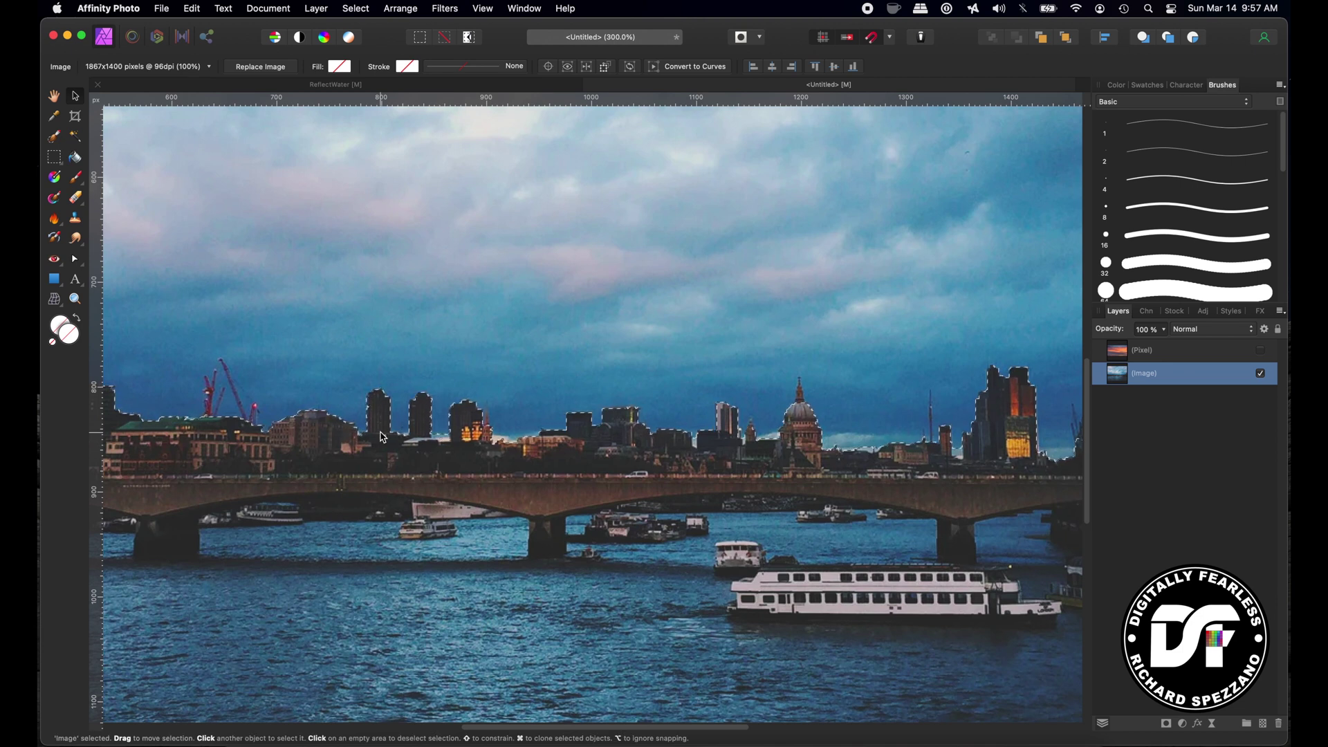
pyautogui.press('super+equal')
pyautogui.press('super+equal')
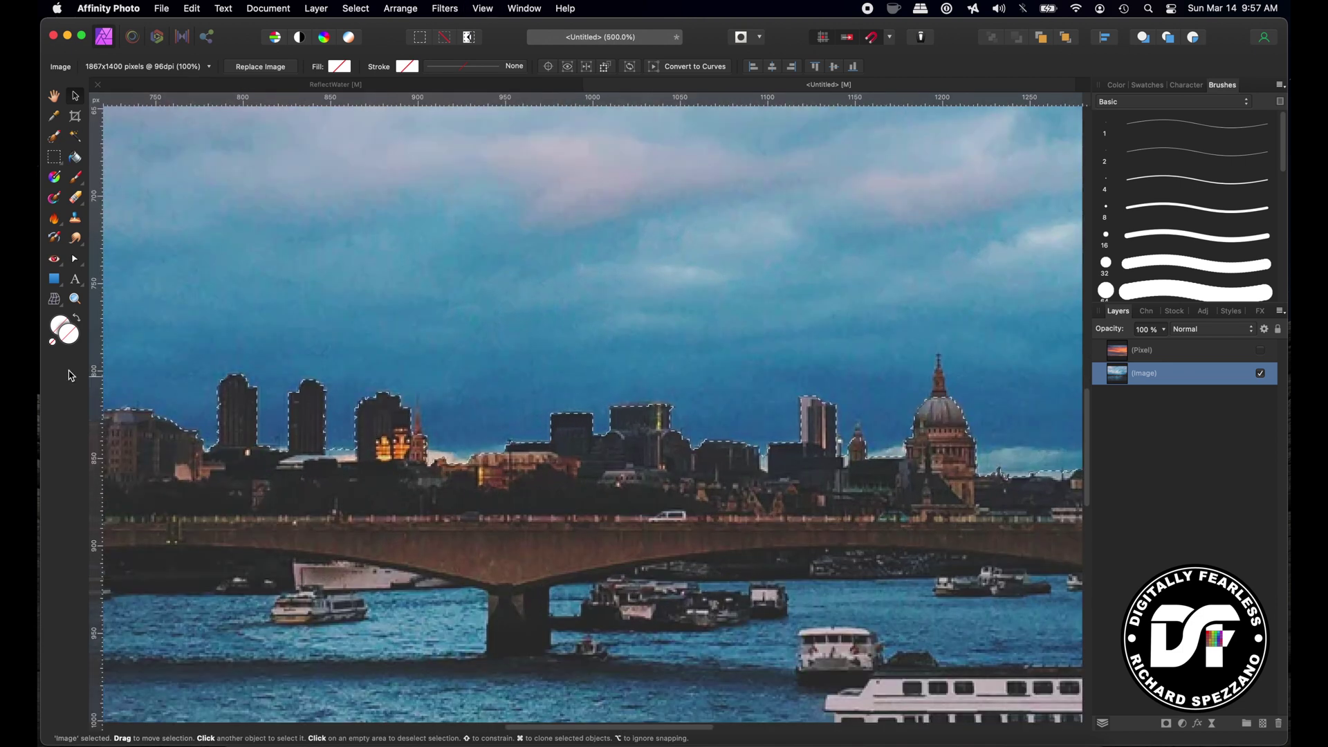
pyautogui.click(54, 115)
# With a smaller Selection Brush, add the dark building's left part to the sky selection.
pyautogui.click(54, 138)
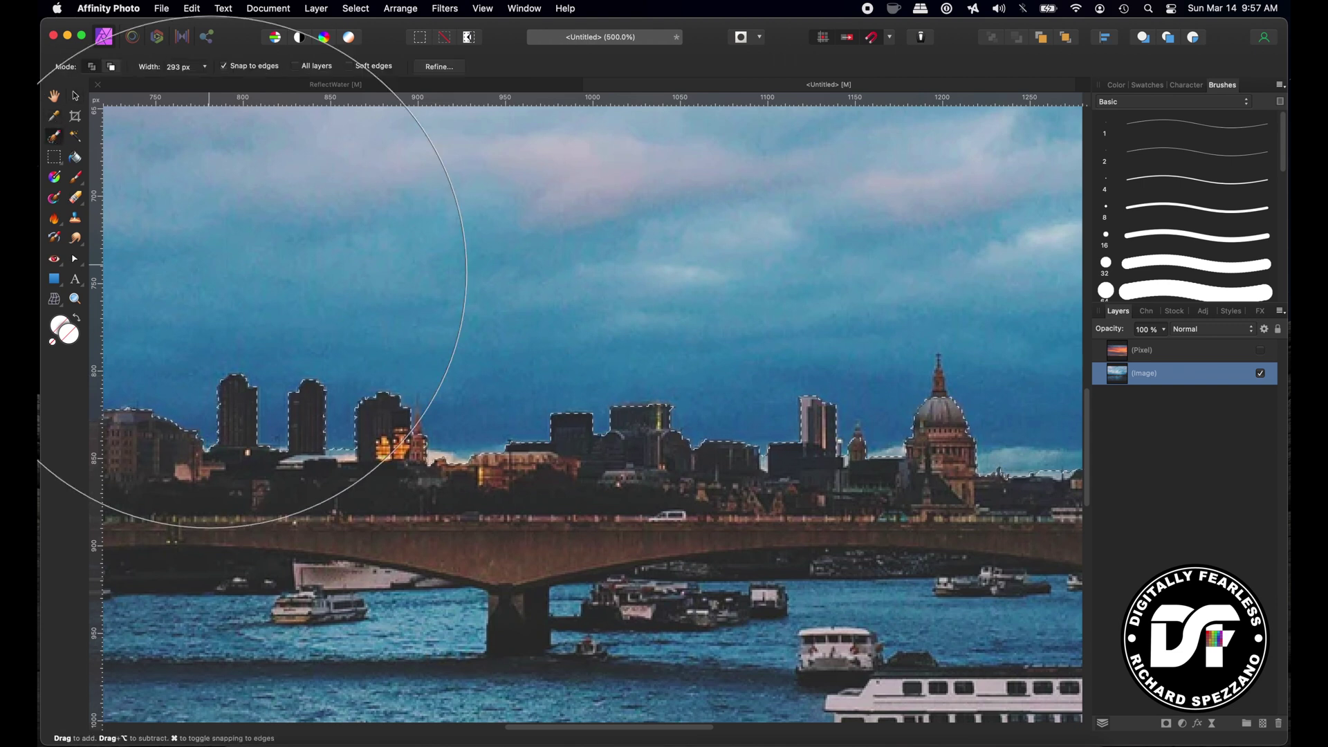
pyautogui.press('[')
pyautogui.press('[')
pyautogui.press('[')
pyautogui.press('[')
pyautogui.press('[')
pyautogui.press('[')
pyautogui.press('[')
pyautogui.press('[')
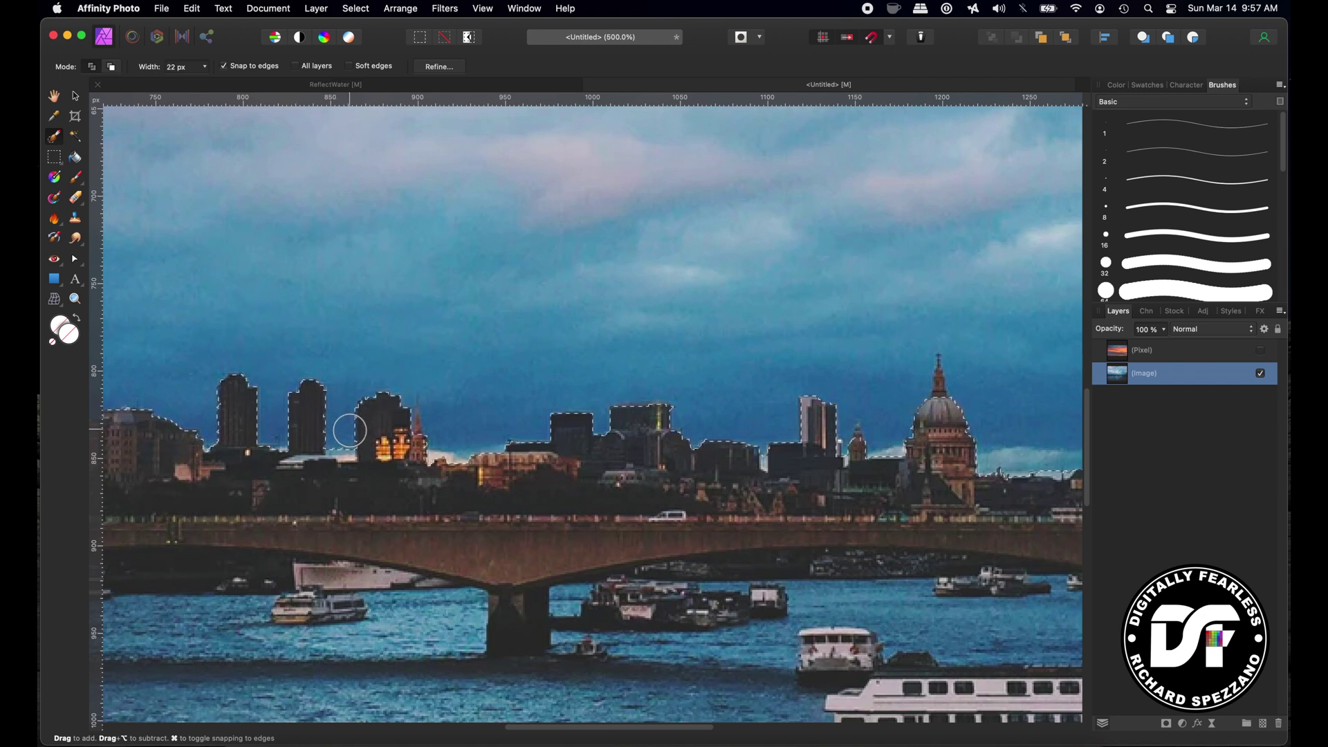
pyautogui.press('[')
pyautogui.press('[')
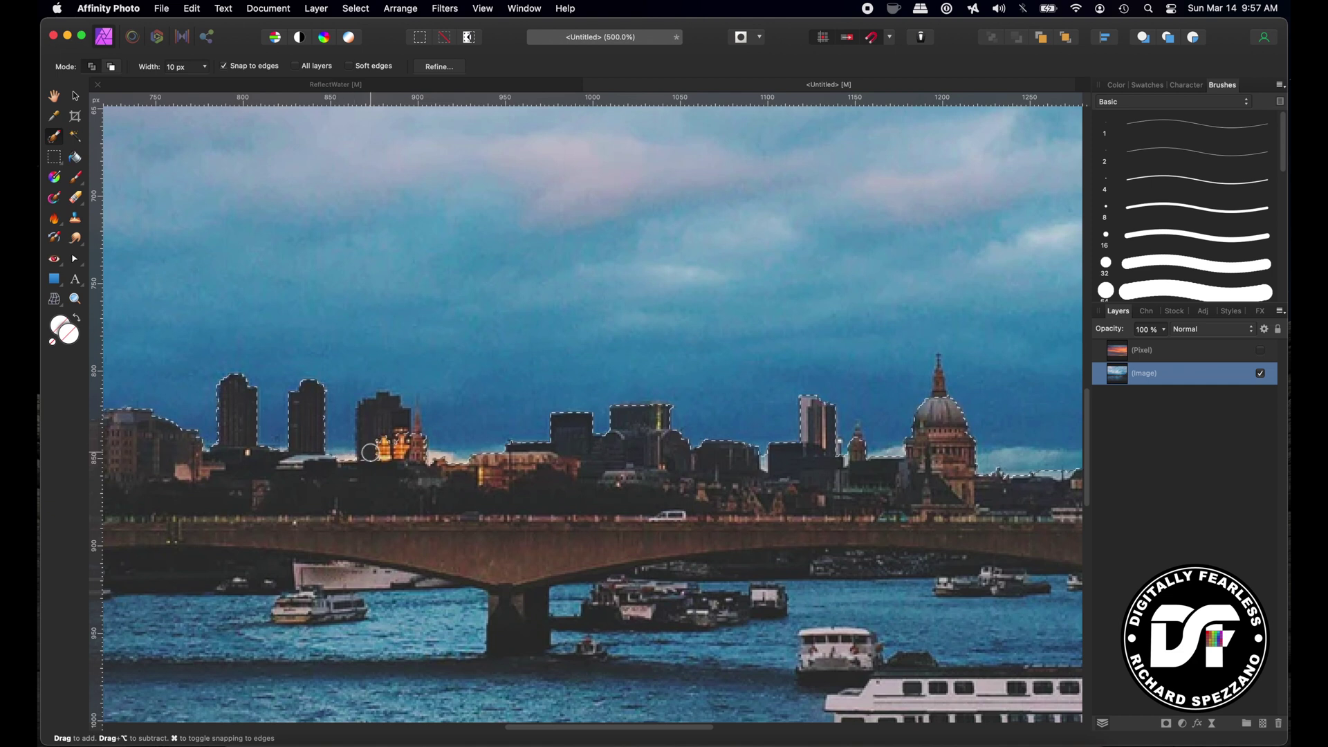
pyautogui.moveTo(370, 451); pyautogui.dragTo(368, 440)
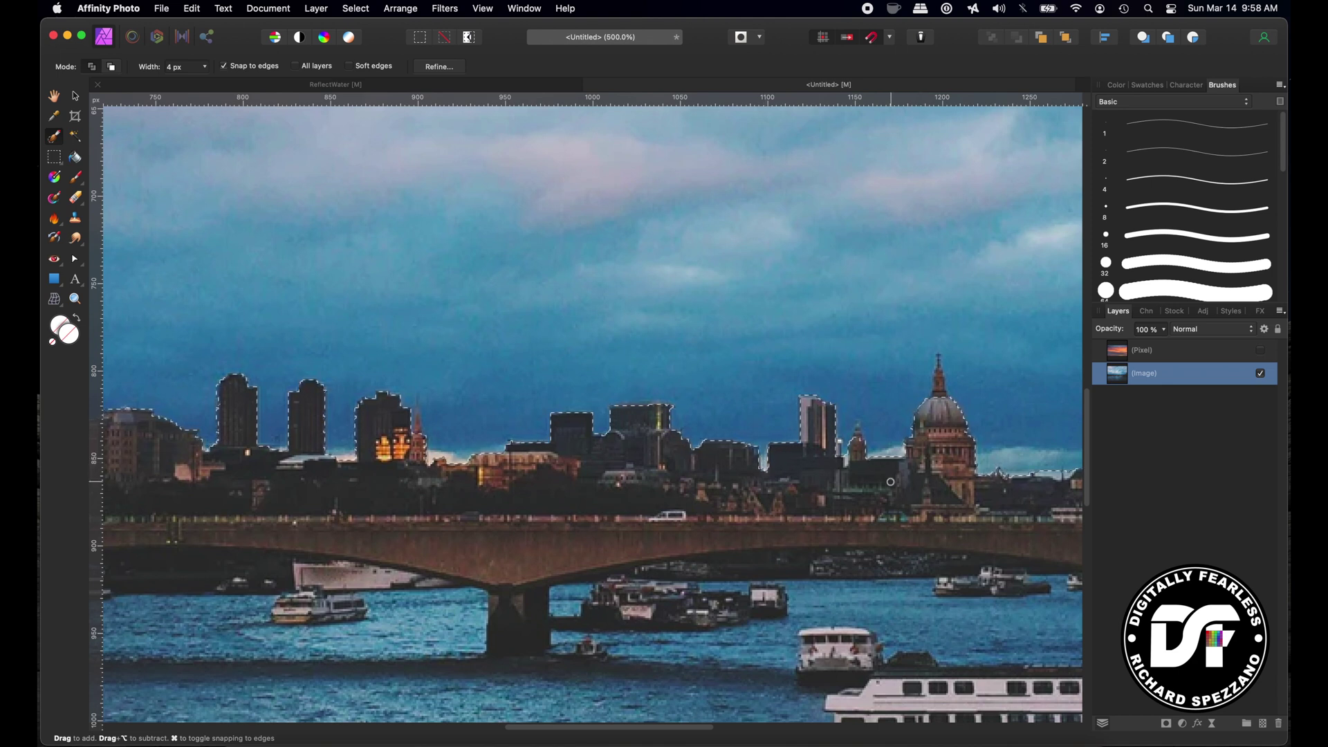
# Pan along the skyline, shrink the brush to 1 px, then fit the whole photo in view.
pyautogui.press('space')
pyautogui.moveTo(879, 441); pyautogui.dragTo(648, 455)
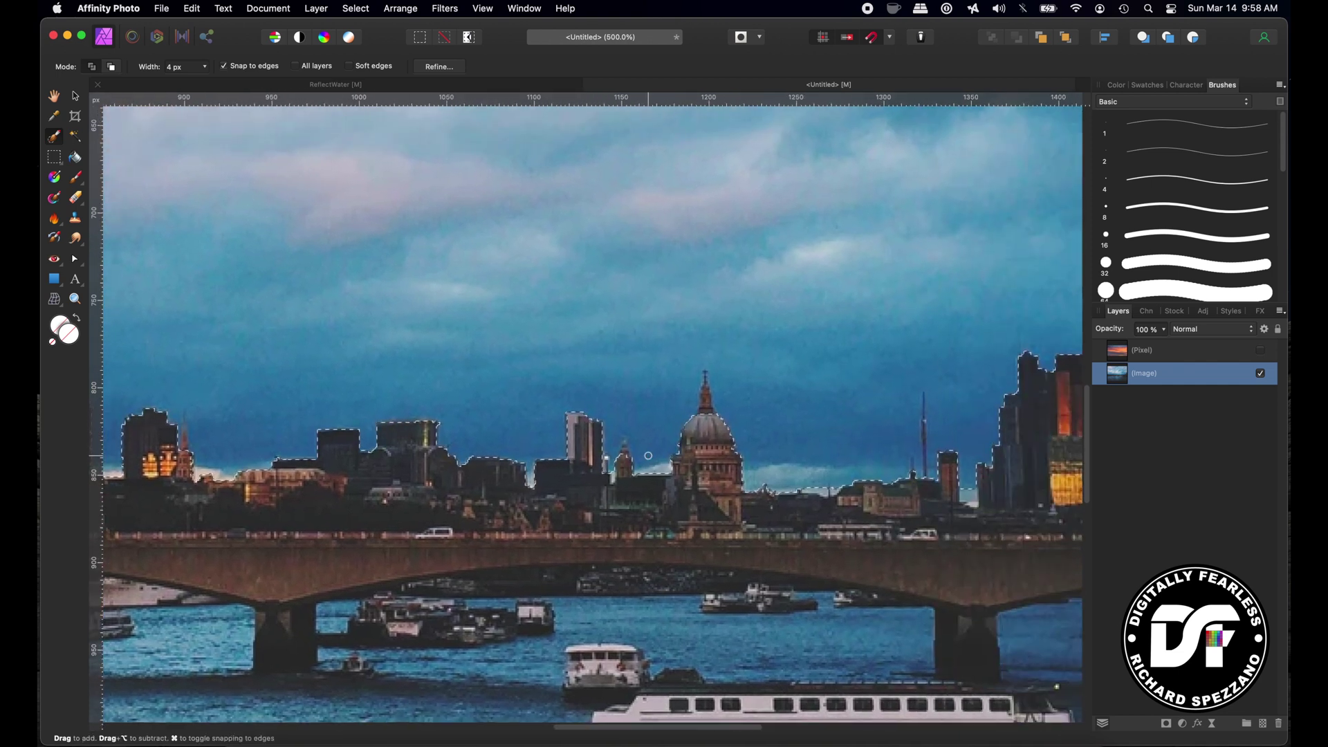
pyautogui.scroll(5, 649, 456)
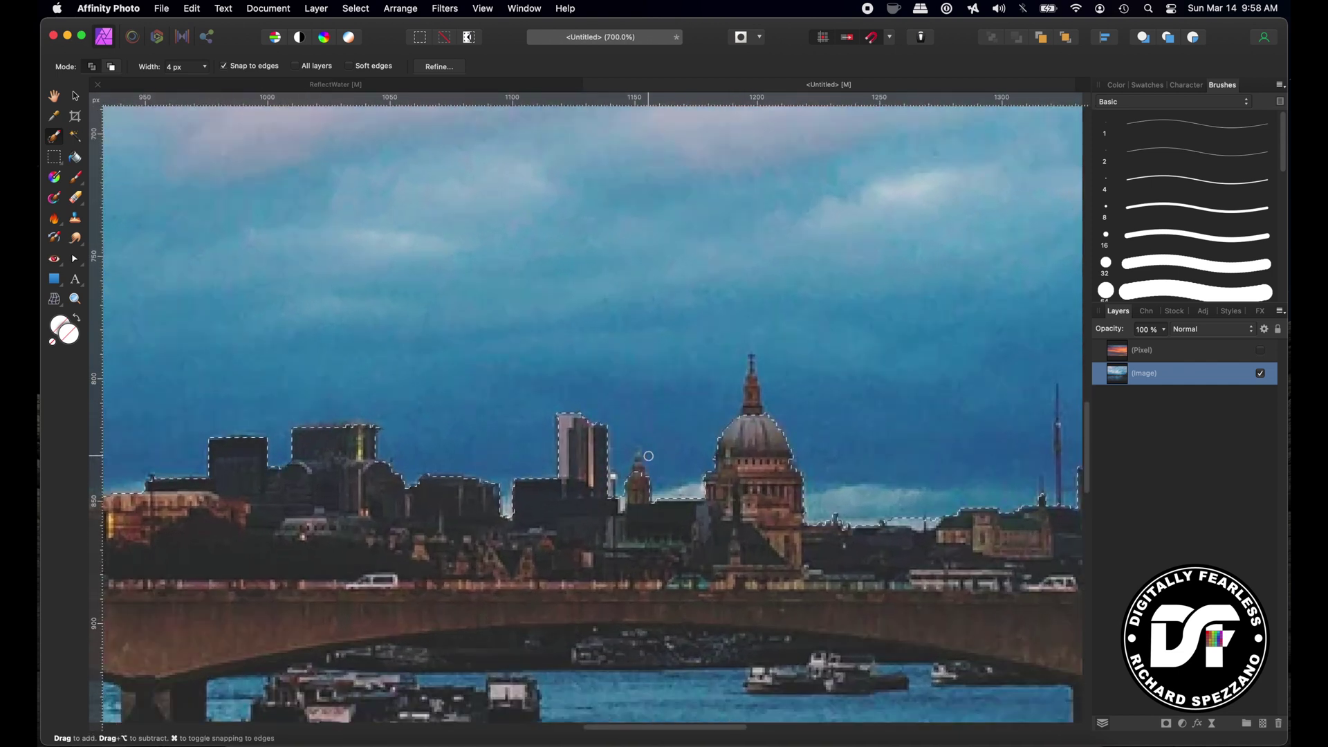
pyautogui.press('[')
pyautogui.press('[')
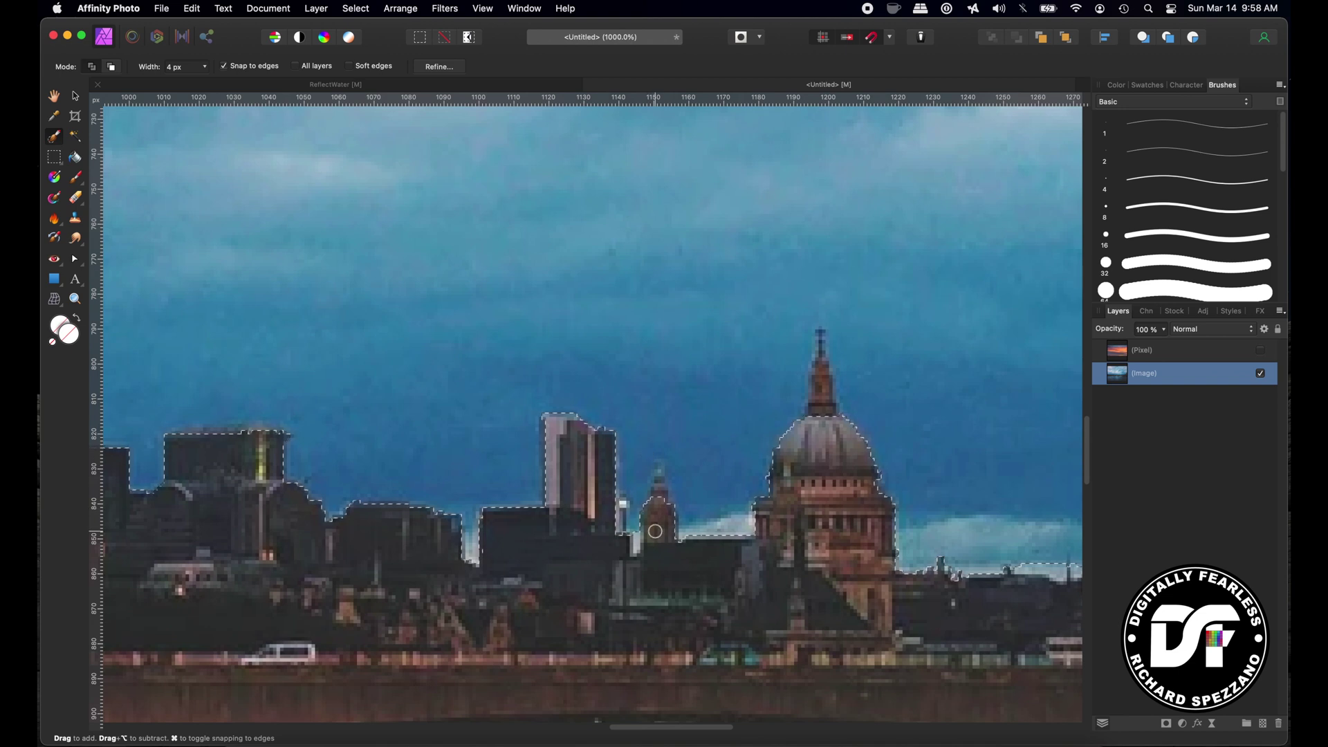
pyautogui.press('[')
pyautogui.press('super+0')
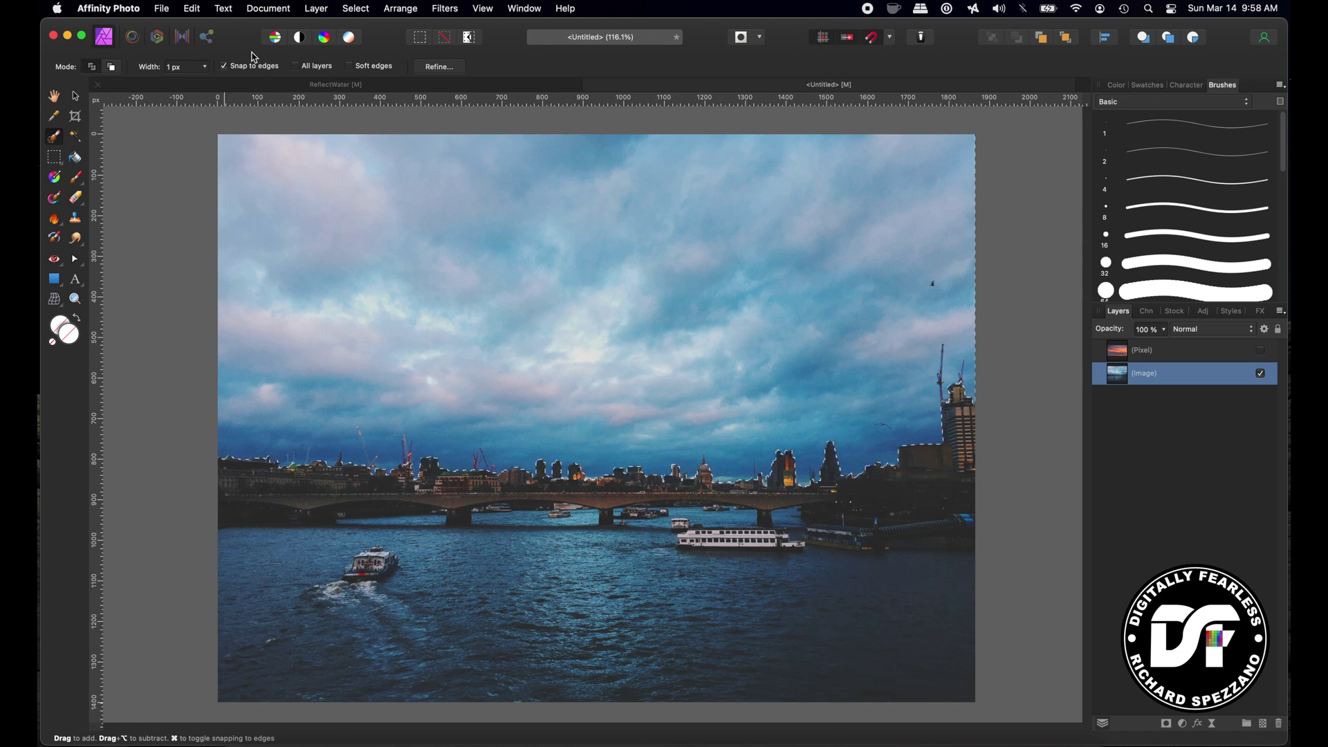
pyautogui.click(357, 8)
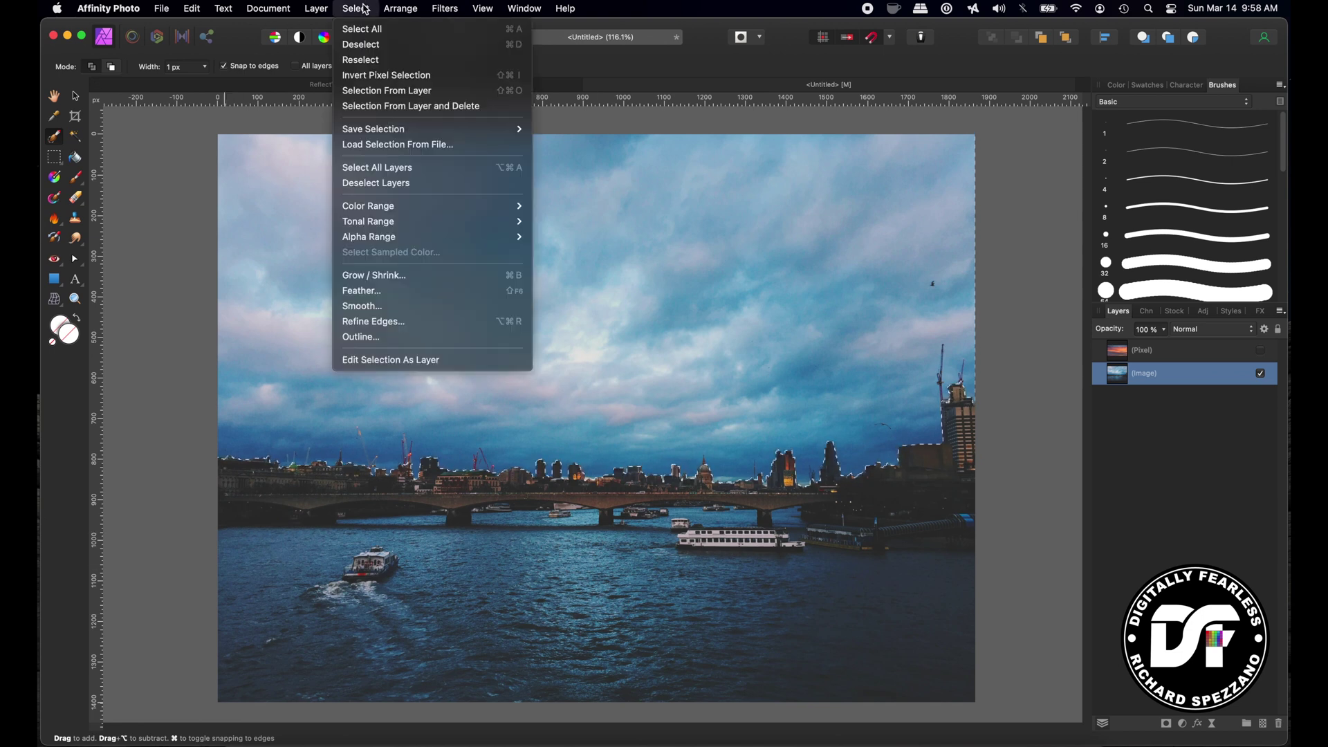
# Invert the sky selection, refine and apply it, then add a mask hiding the cloudy sky.
pyautogui.click(367, 77)
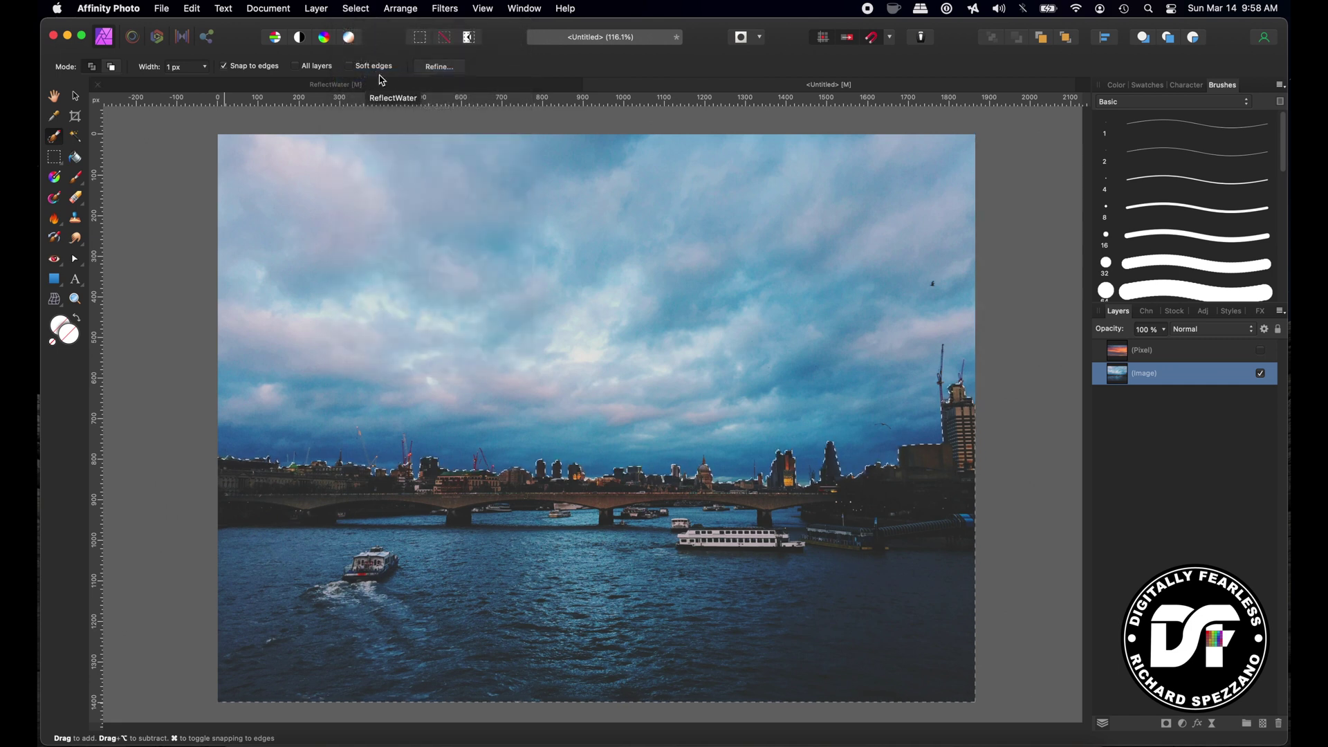
pyautogui.click(434, 67)
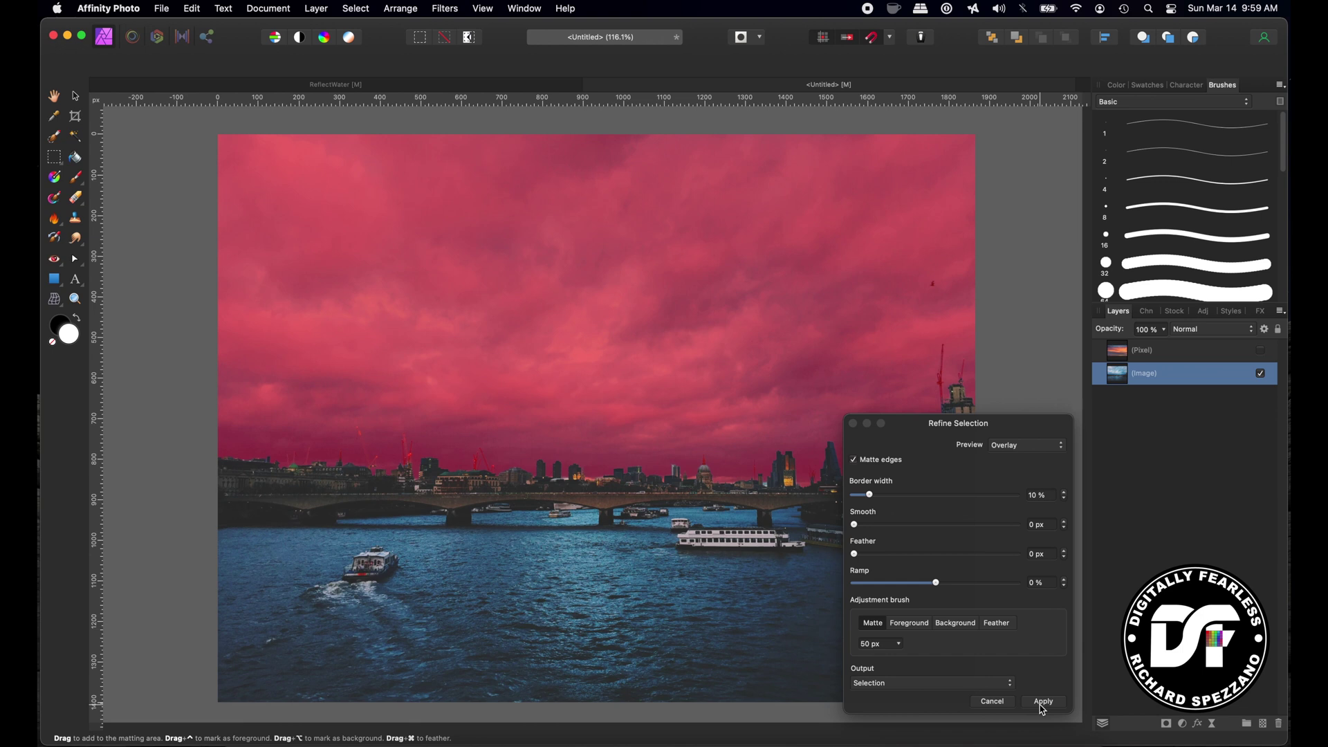
pyautogui.click(1042, 702)
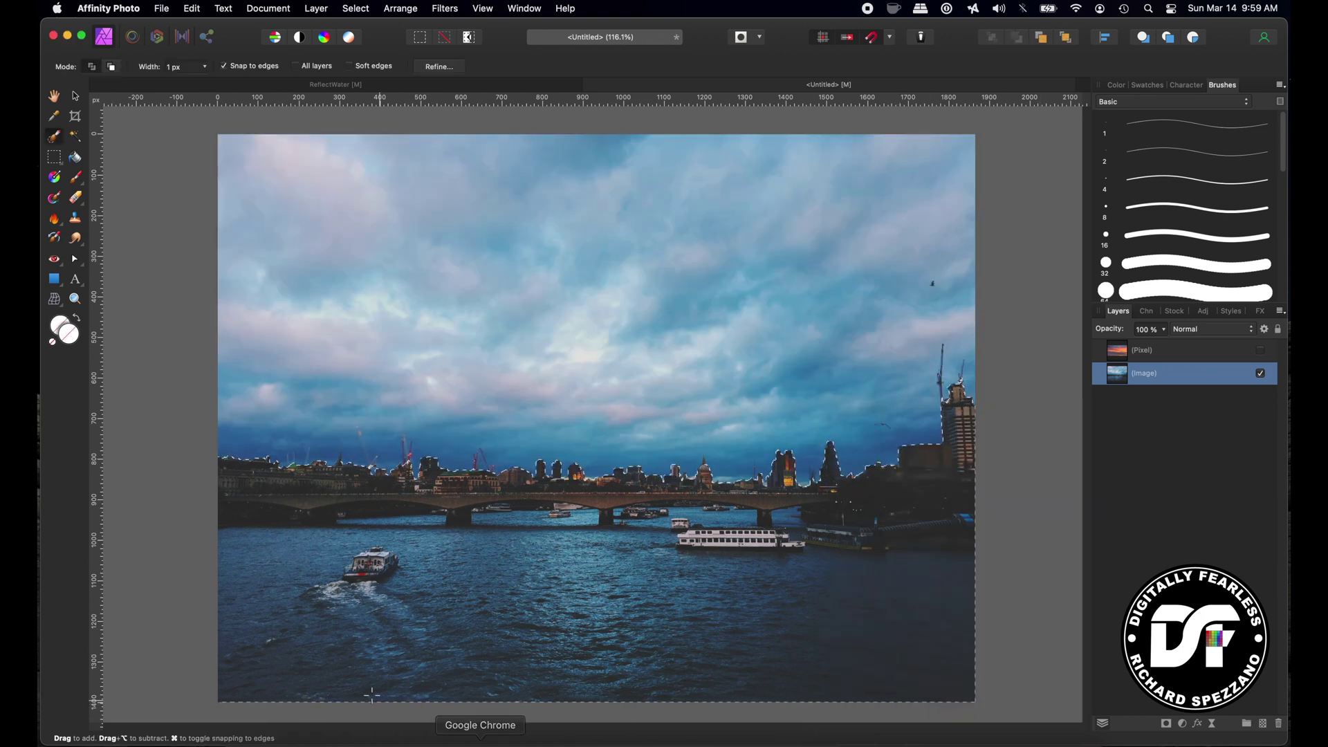
pyautogui.click(1170, 728)
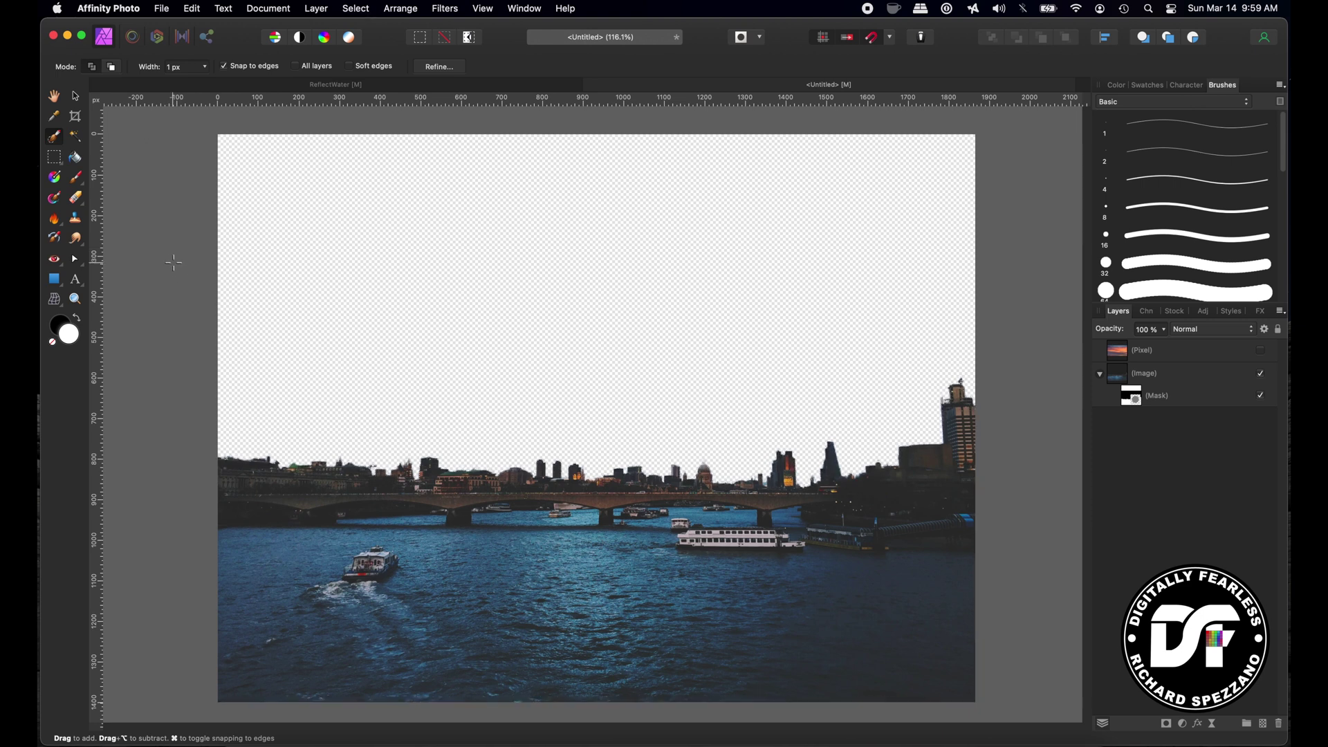
# Show the sunset sky layer and move it beneath the city photo layer.
pyautogui.click(76, 95)
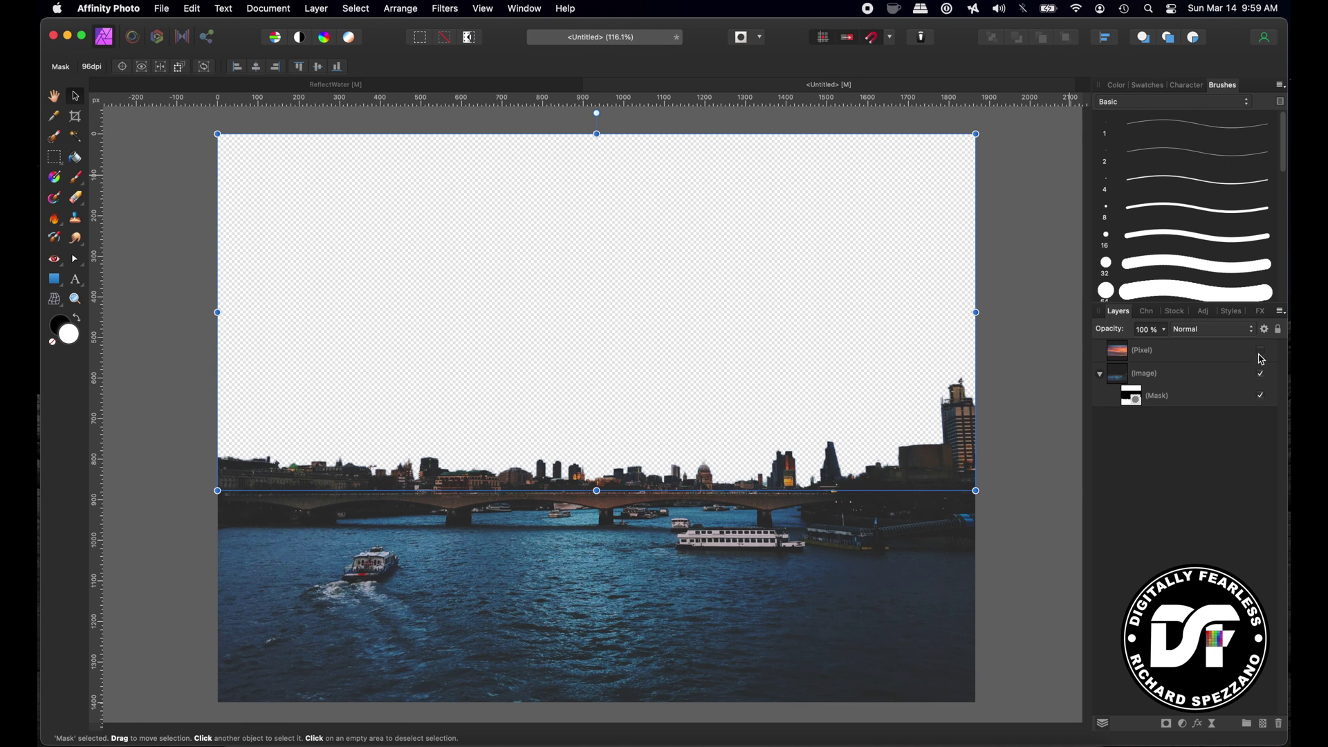
pyautogui.click(1260, 352)
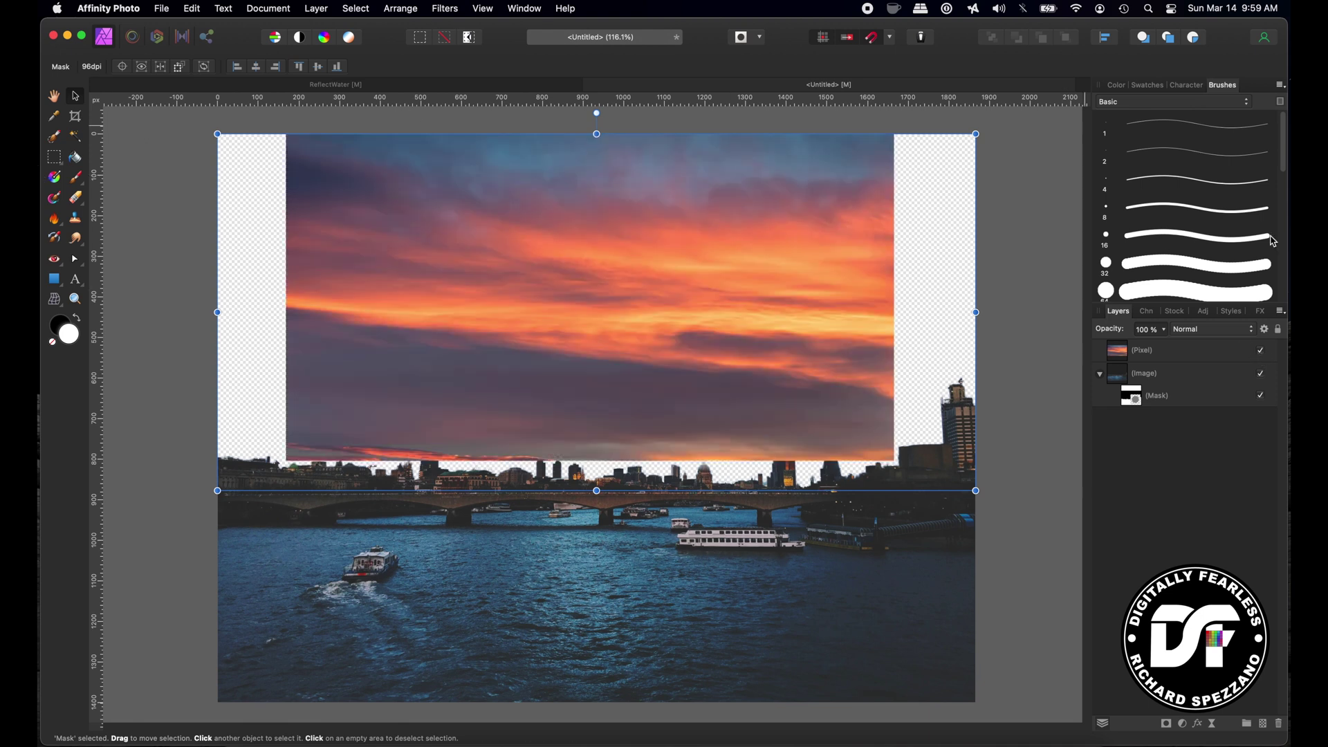
pyautogui.moveTo(1113, 360); pyautogui.dragTo(1111, 417)
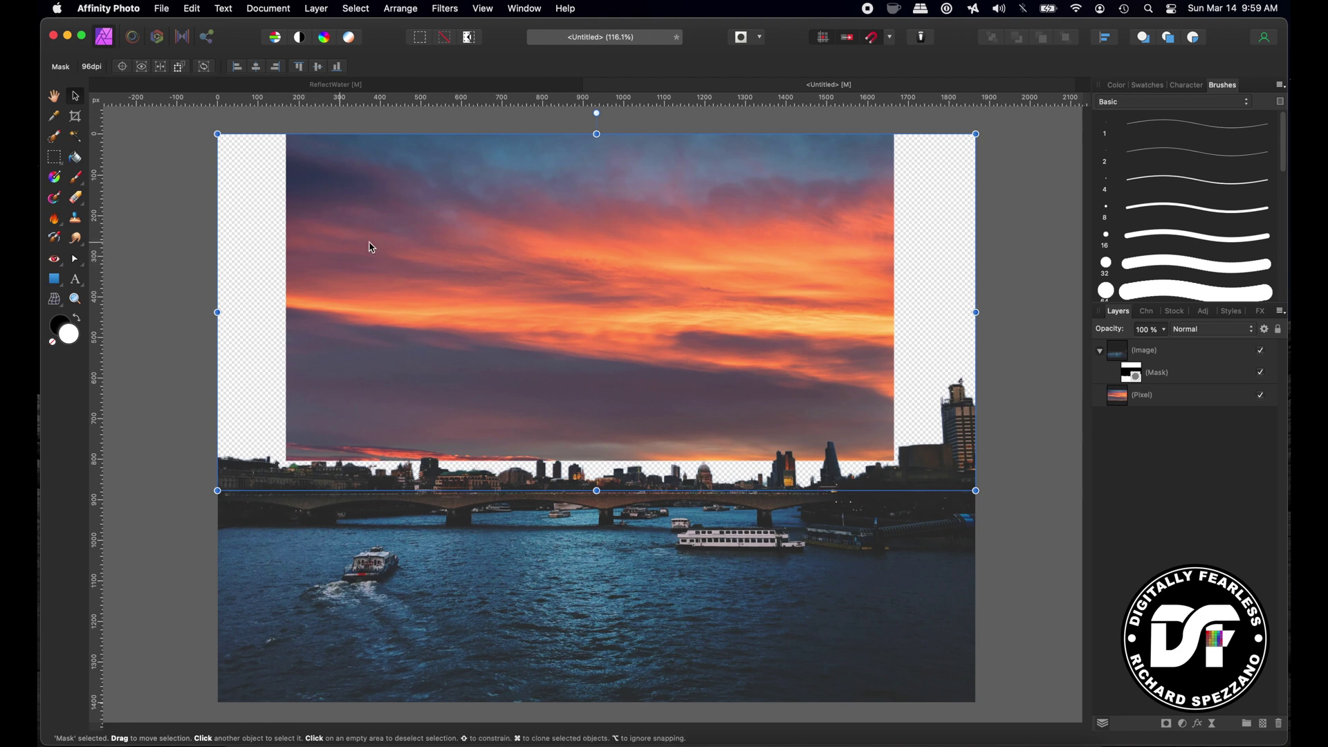
pyautogui.click(1122, 403)
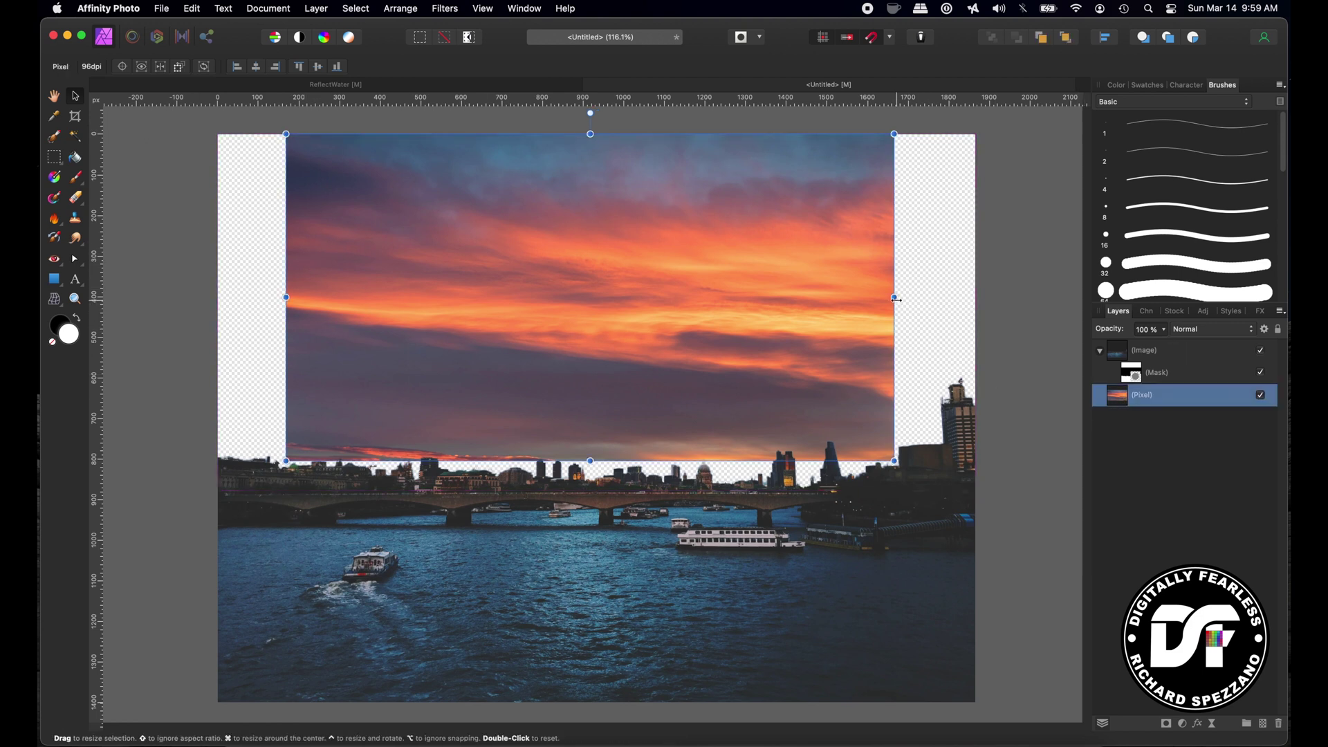
# Stretch the sunset sky right, left, up and down until it fills the entire sky area.
pyautogui.moveTo(894, 298); pyautogui.dragTo(1003, 311)
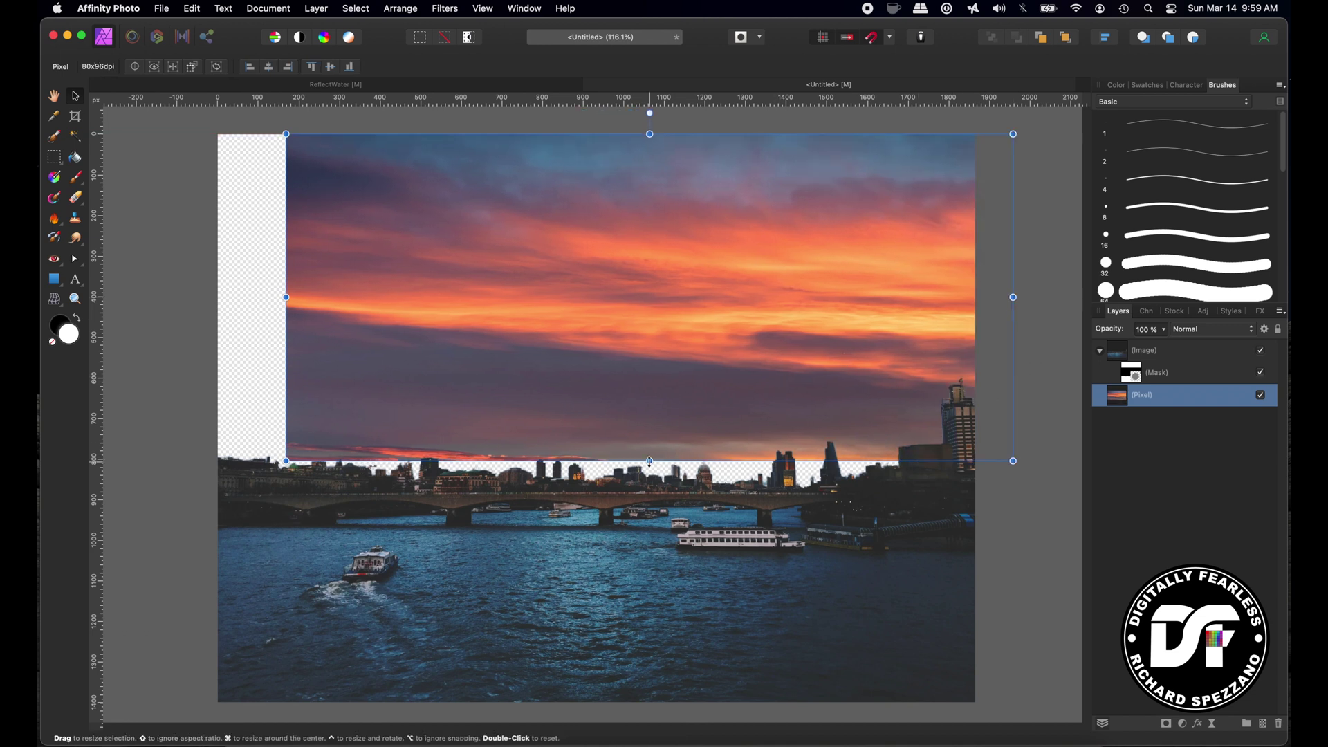
pyautogui.moveTo(649, 461); pyautogui.dragTo(657, 516)
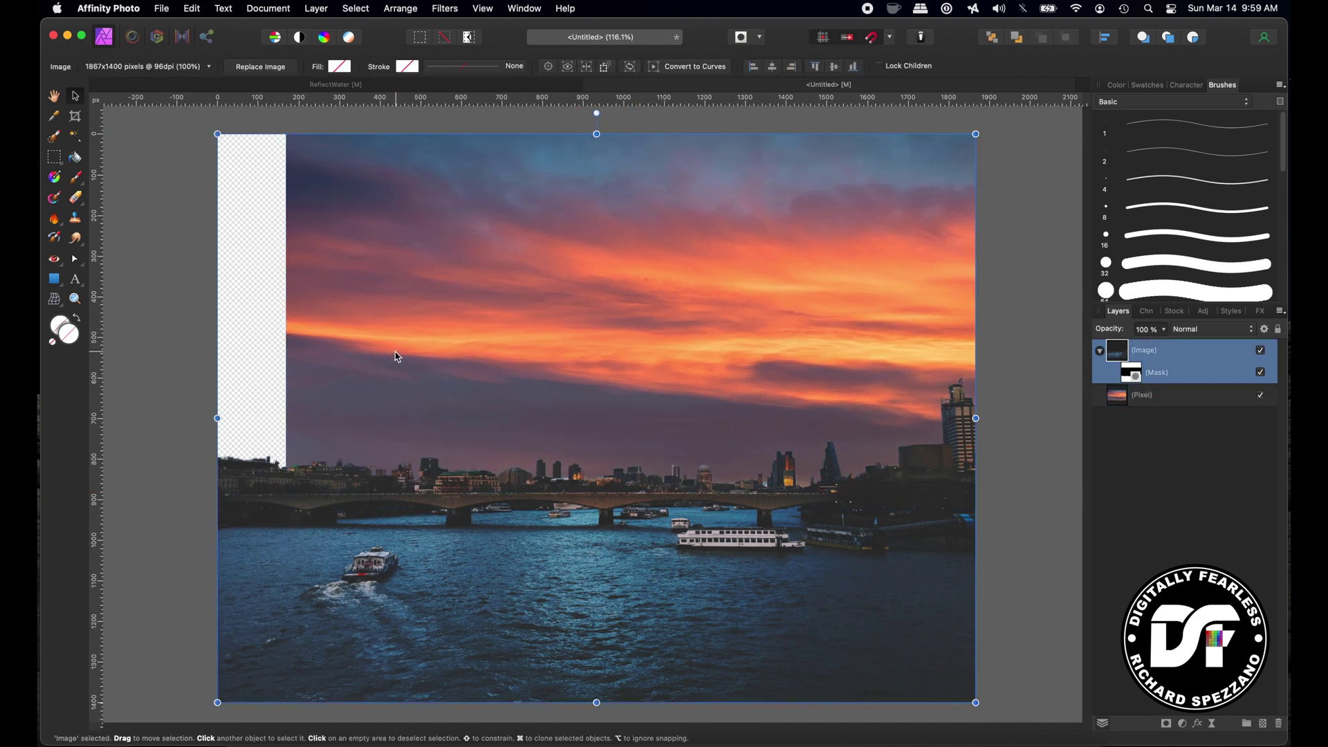
pyautogui.click(1121, 399)
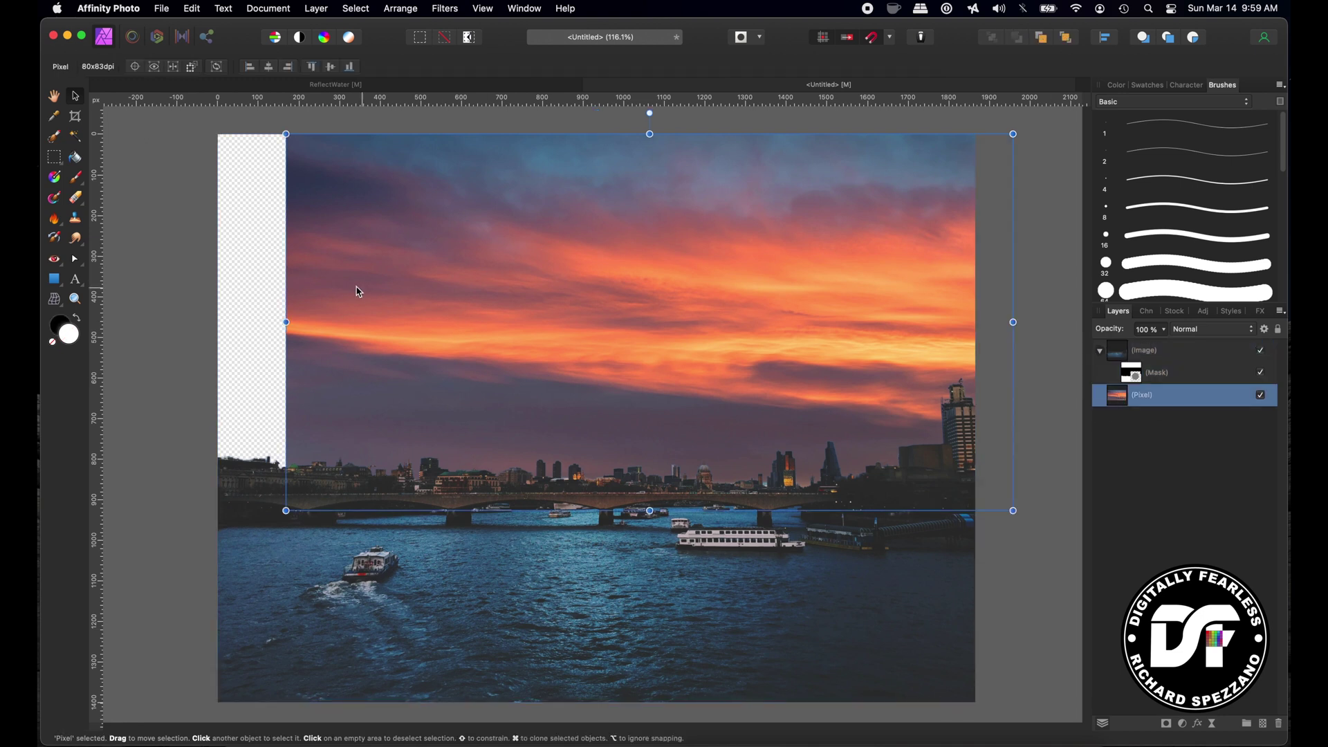
pyautogui.moveTo(287, 322); pyautogui.dragTo(191, 322)
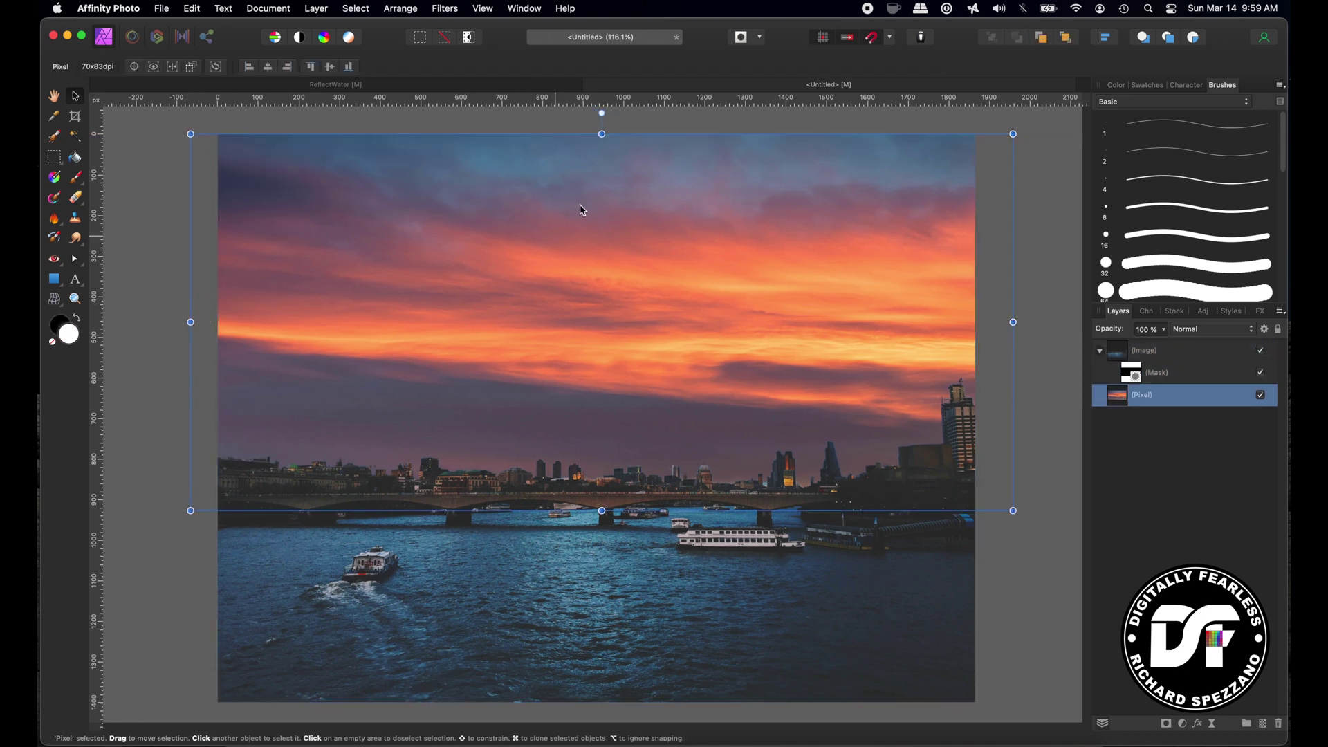
pyautogui.moveTo(602, 131); pyautogui.dragTo(603, 124)
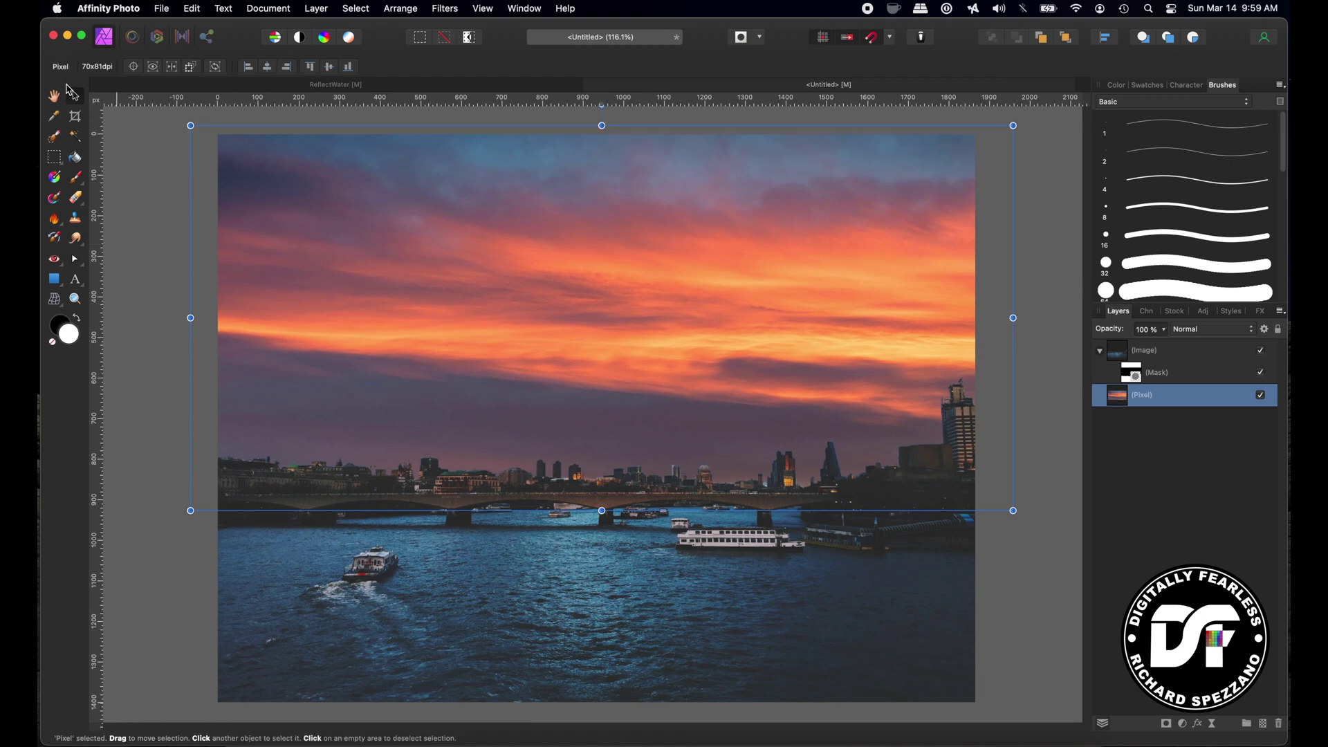
pyautogui.click(160, 153)
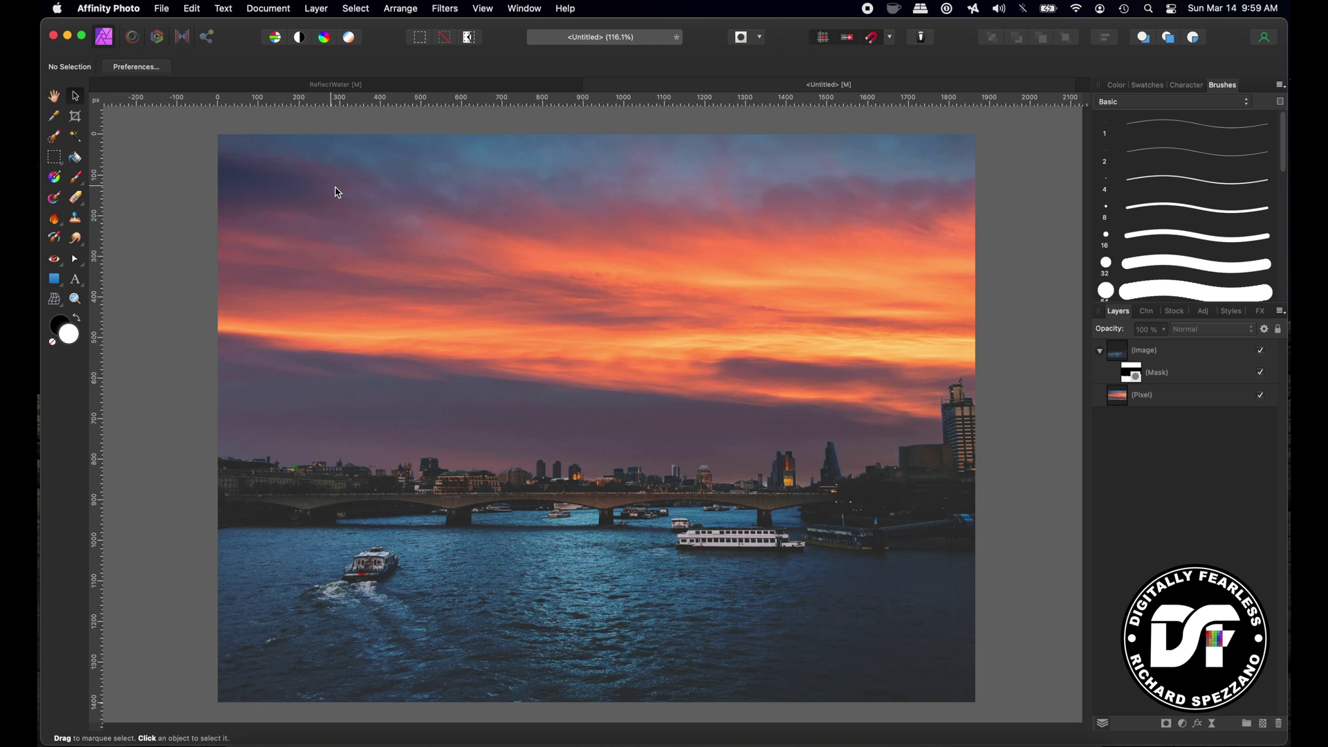
pyautogui.click(76, 97)
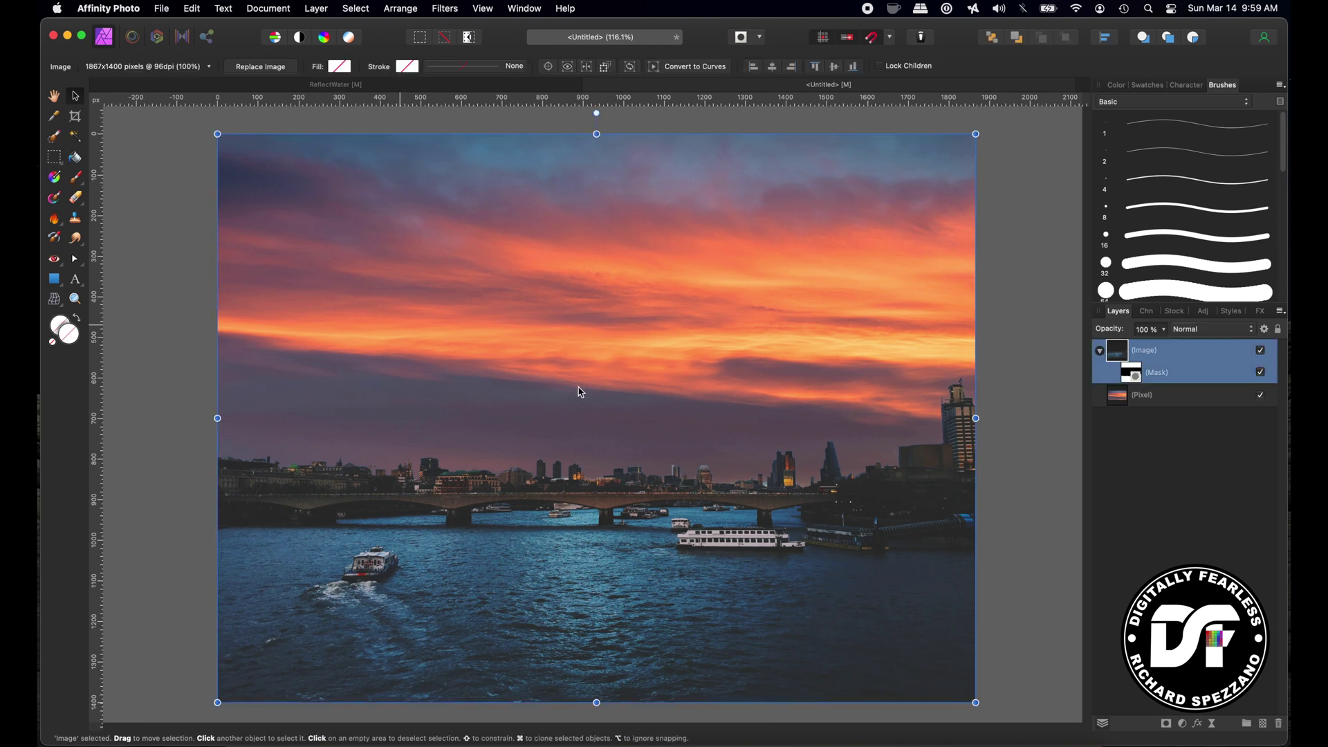
pyautogui.click(1118, 395)
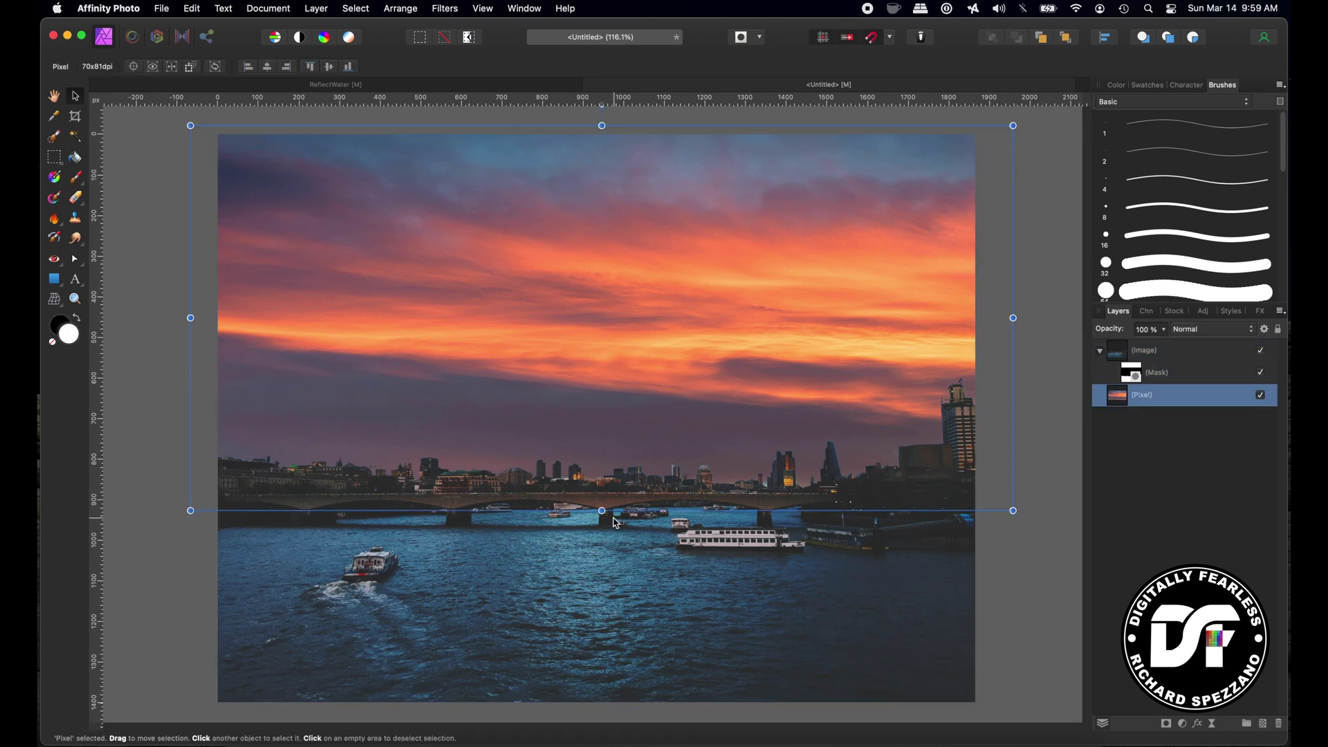
pyautogui.moveTo(602, 512); pyautogui.dragTo(589, 559)
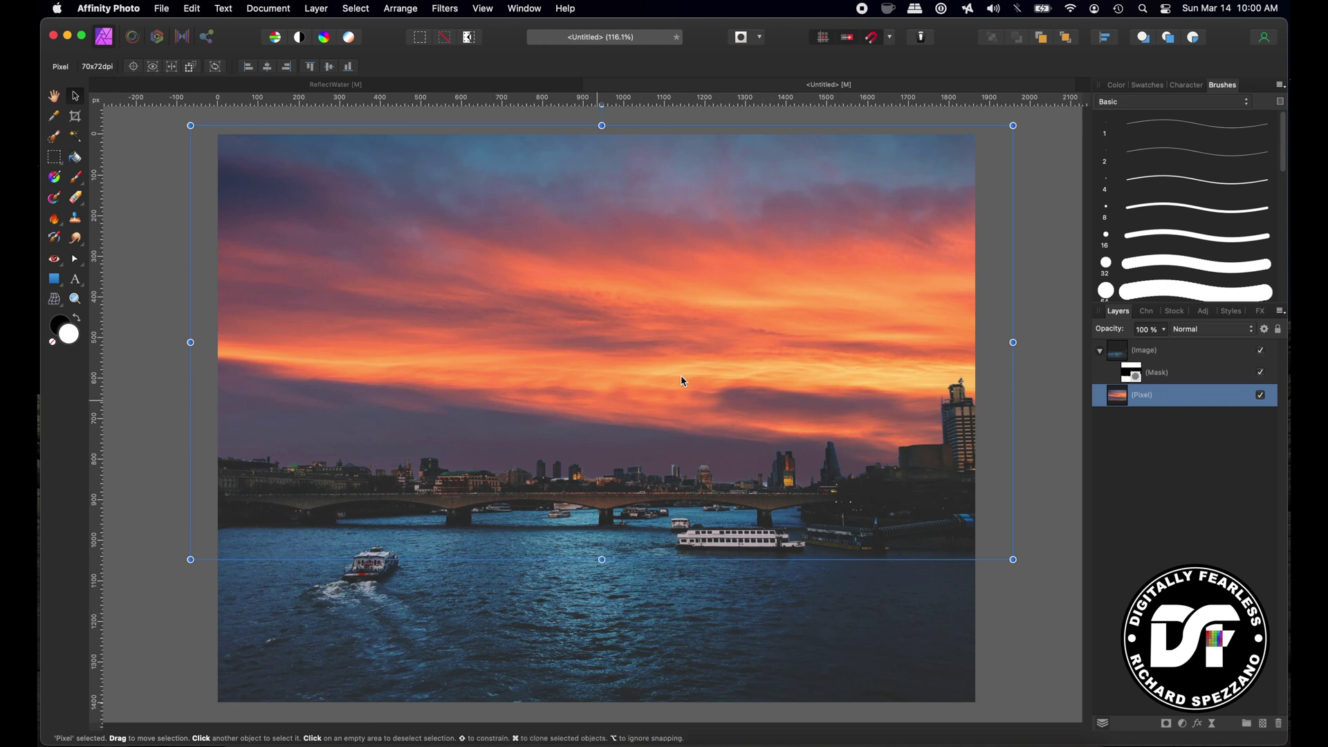
pyautogui.click(1169, 493)
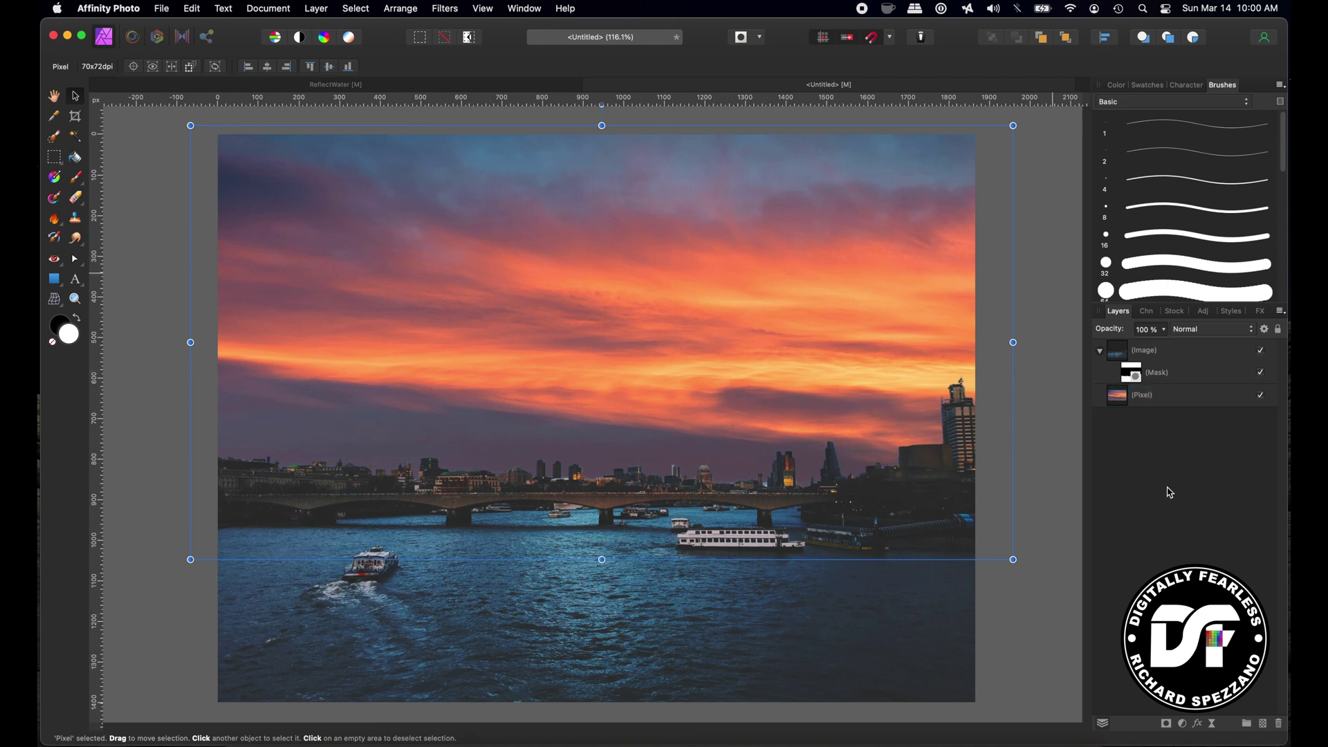
pyautogui.click(1094, 498)
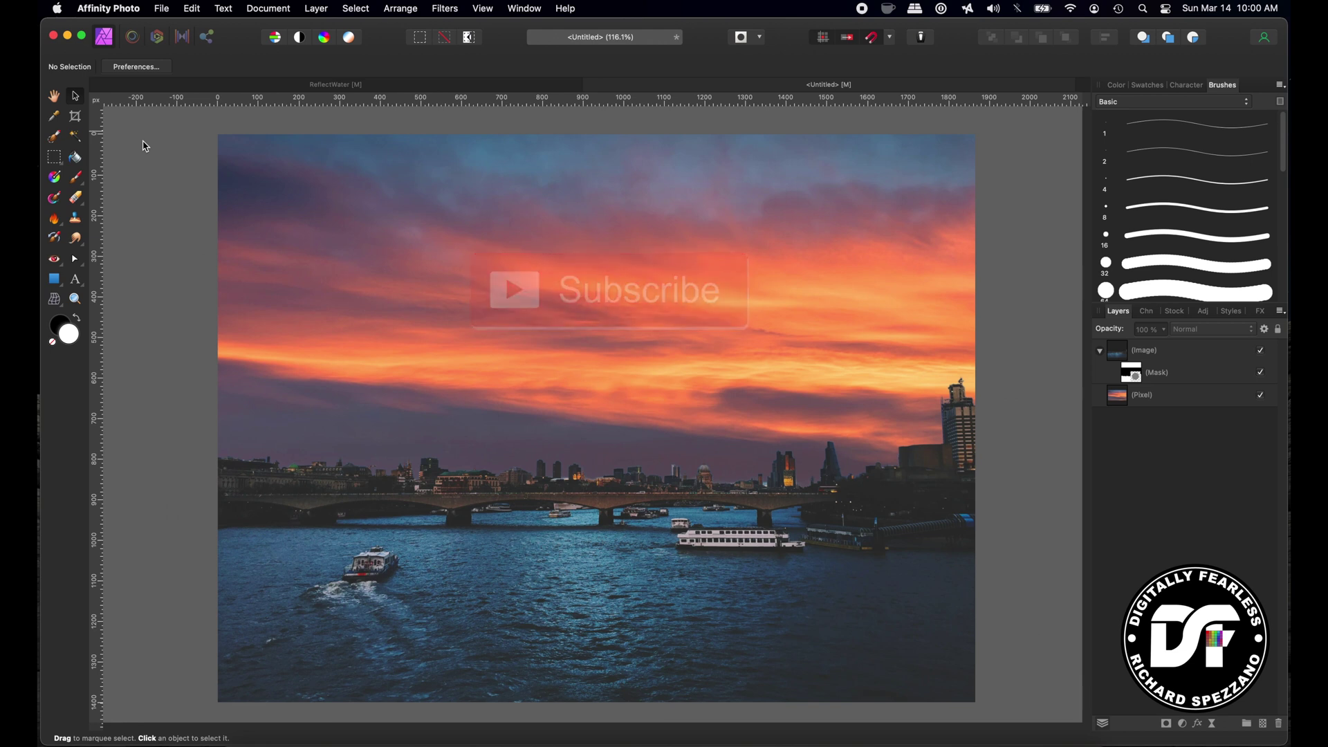
pyautogui.click(1123, 400)
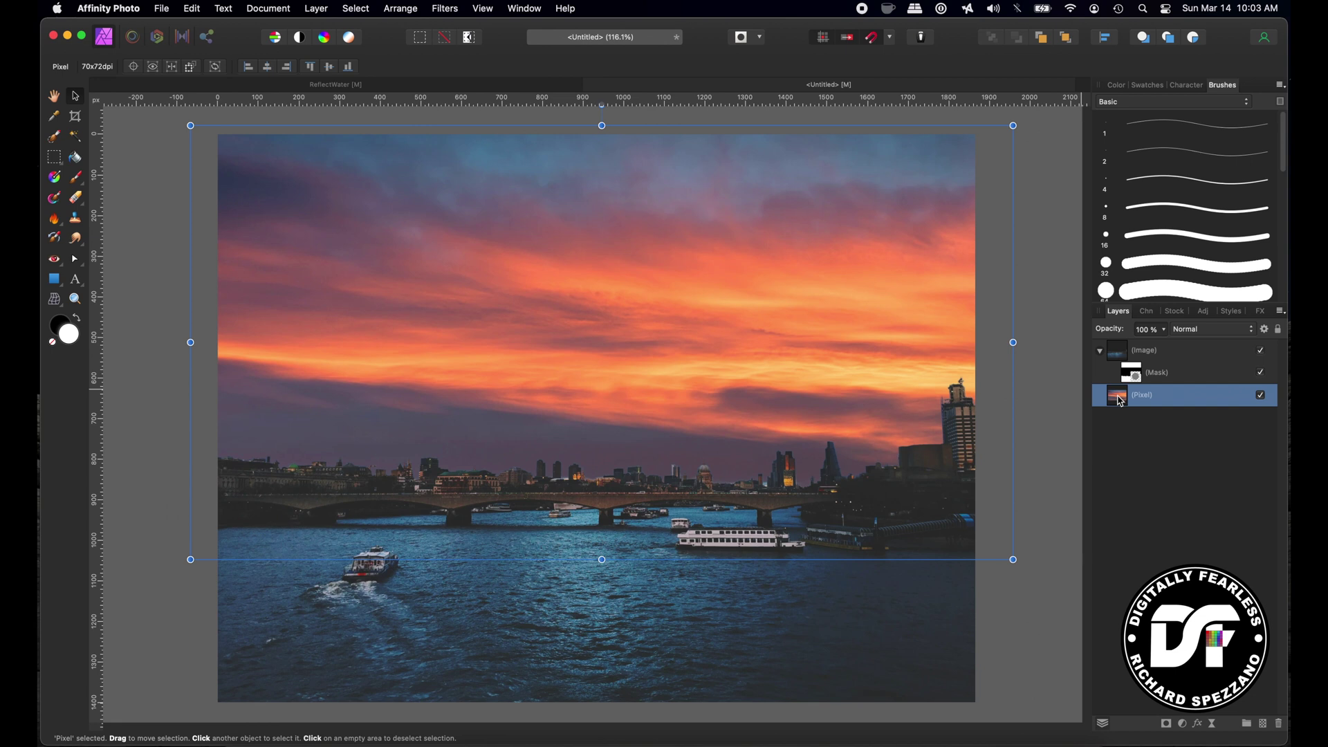
# Duplicate the sunset sky, move the copy to the top, flip it vertically, and drag it over the river.
pyautogui.press('super+shift+n')
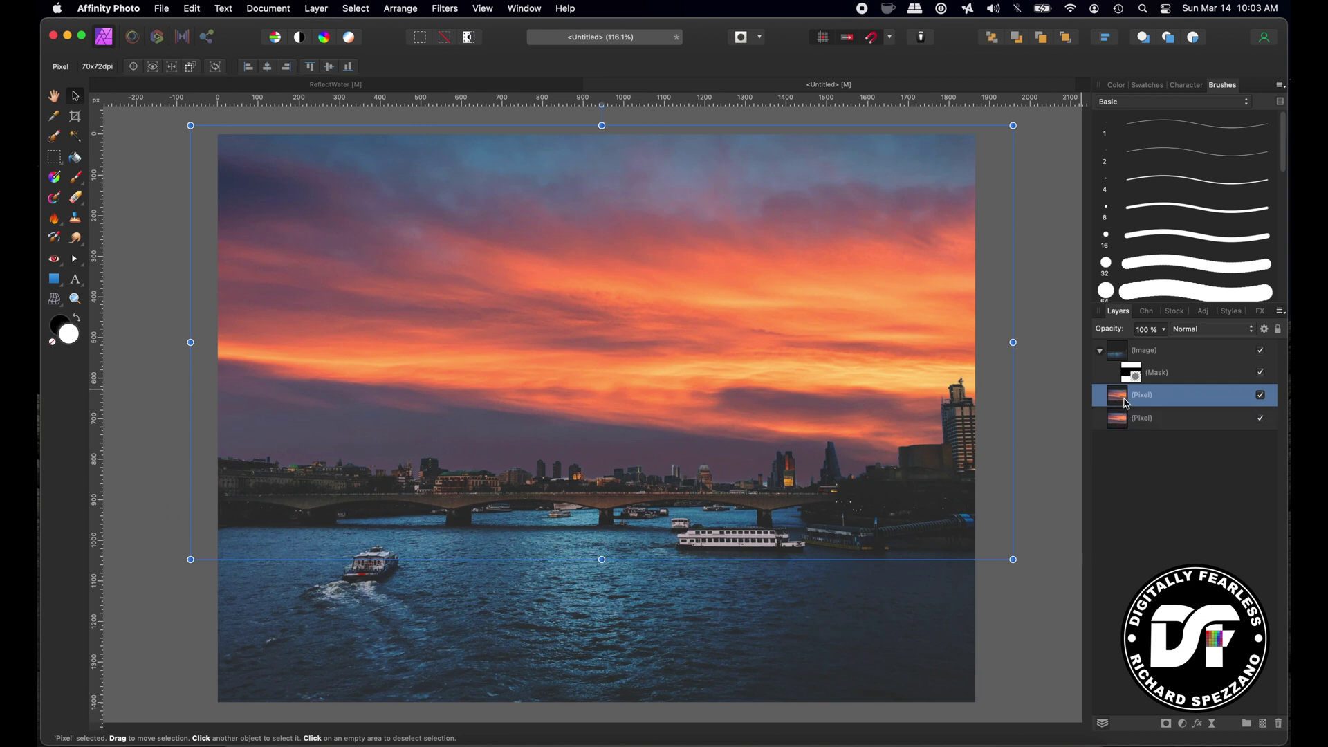
pyautogui.moveTo(1121, 403); pyautogui.dragTo(1116, 350)
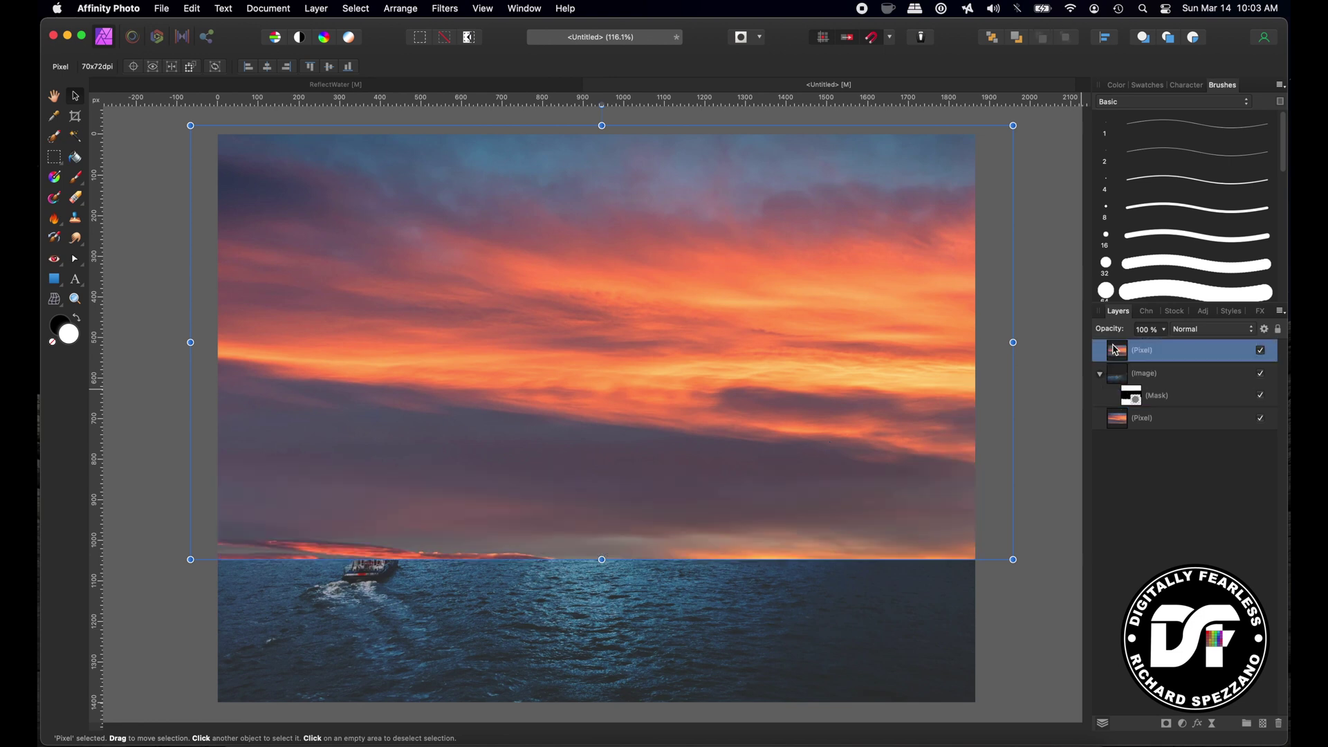
pyautogui.click(404, 8)
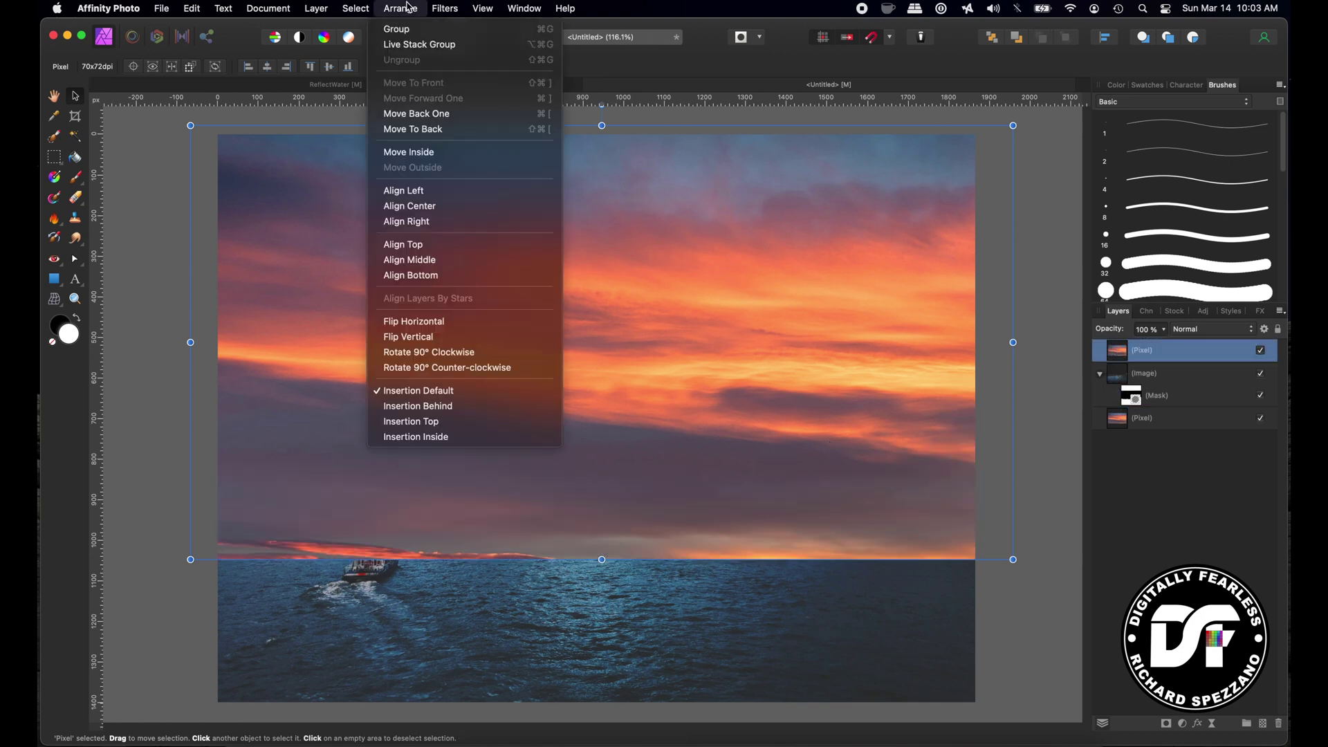
pyautogui.click(449, 339)
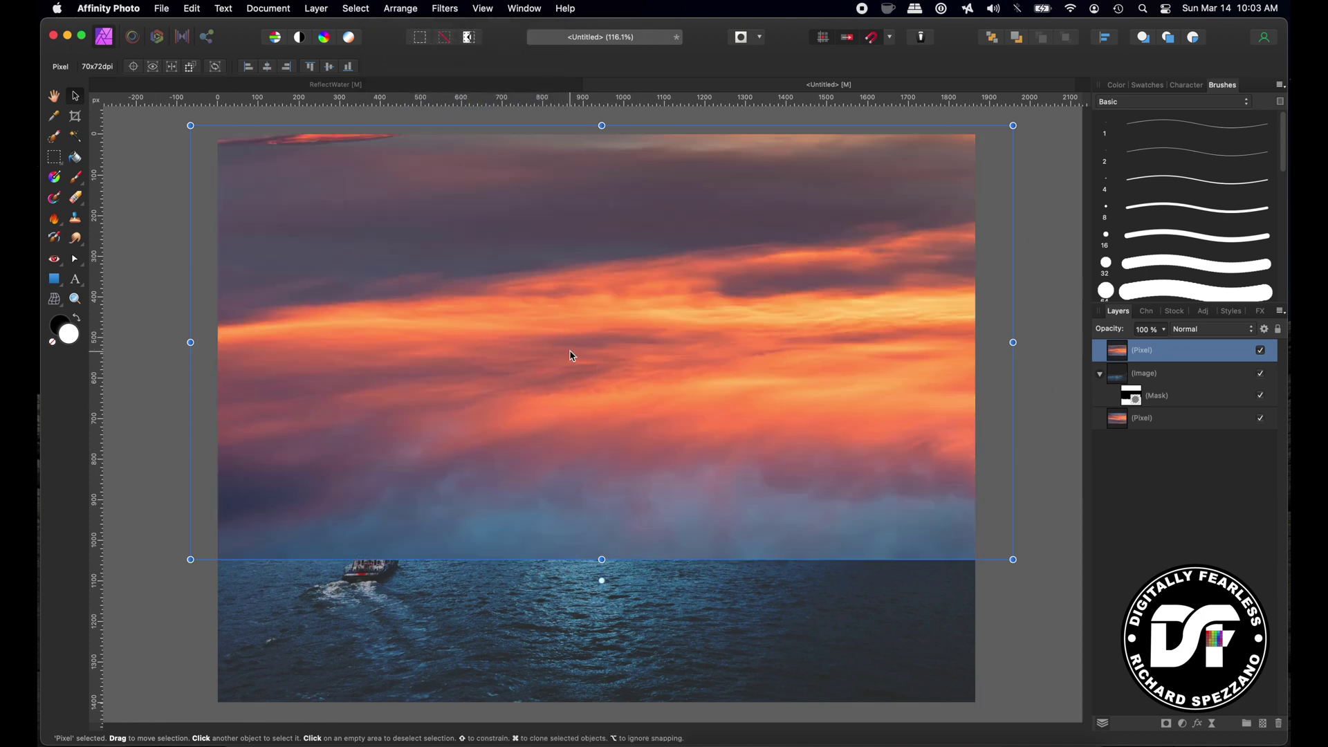
pyautogui.moveTo(583, 357); pyautogui.dragTo(600, 534)
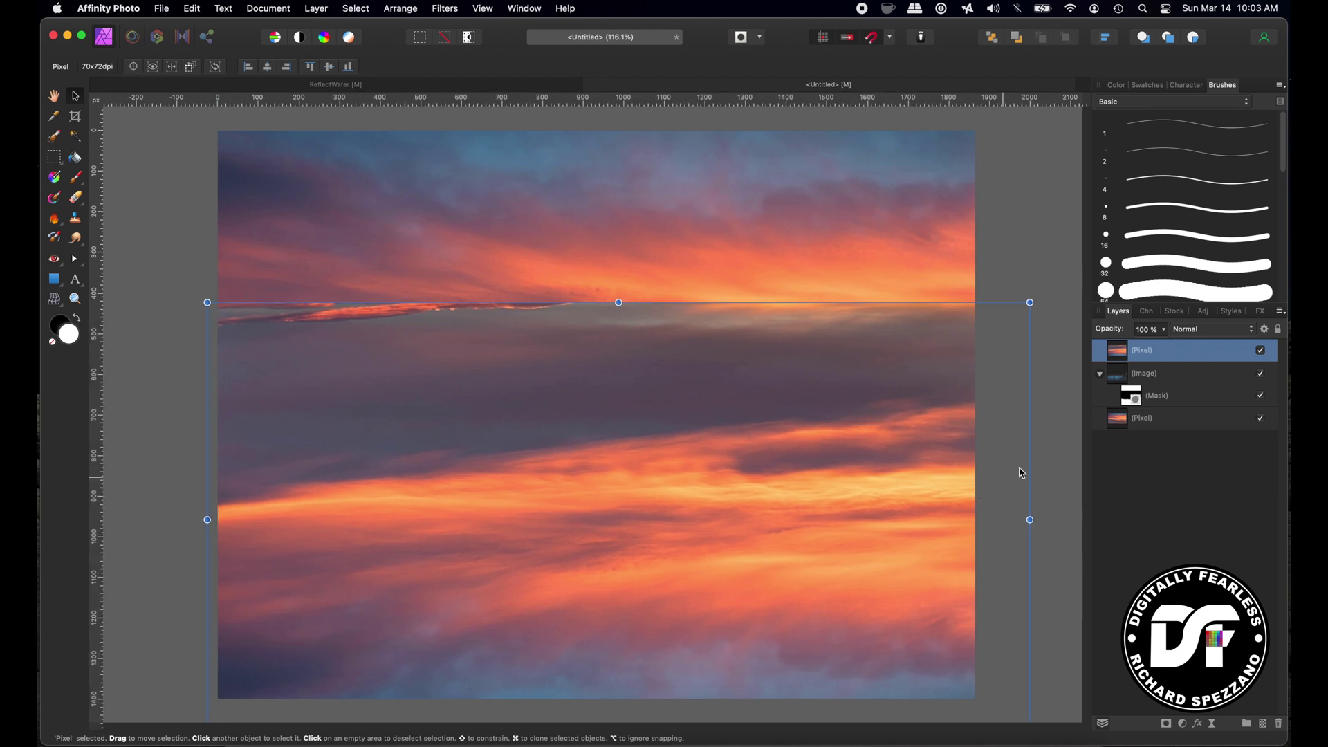
pyautogui.click(1134, 399)
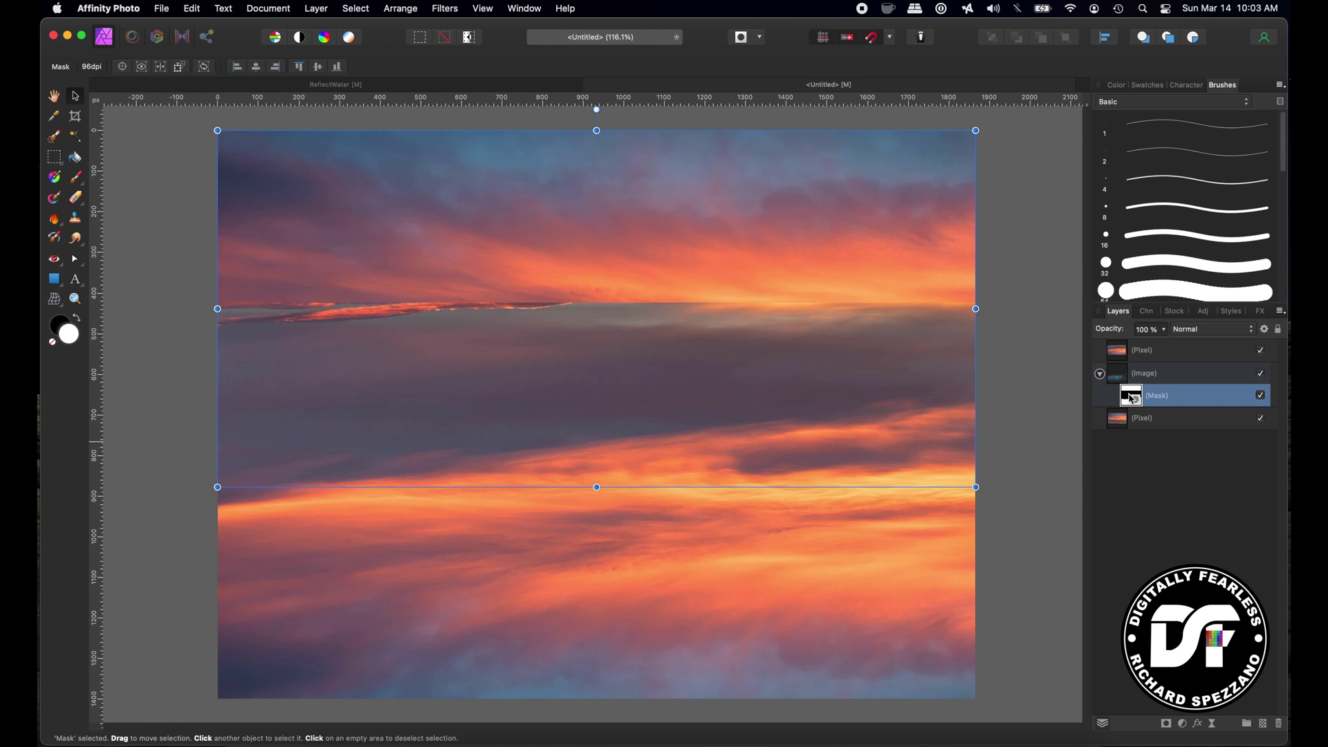
# Copy the skyline mask onto the top sky layer and position the flipped sky over the river.
pyautogui.press('super+j')
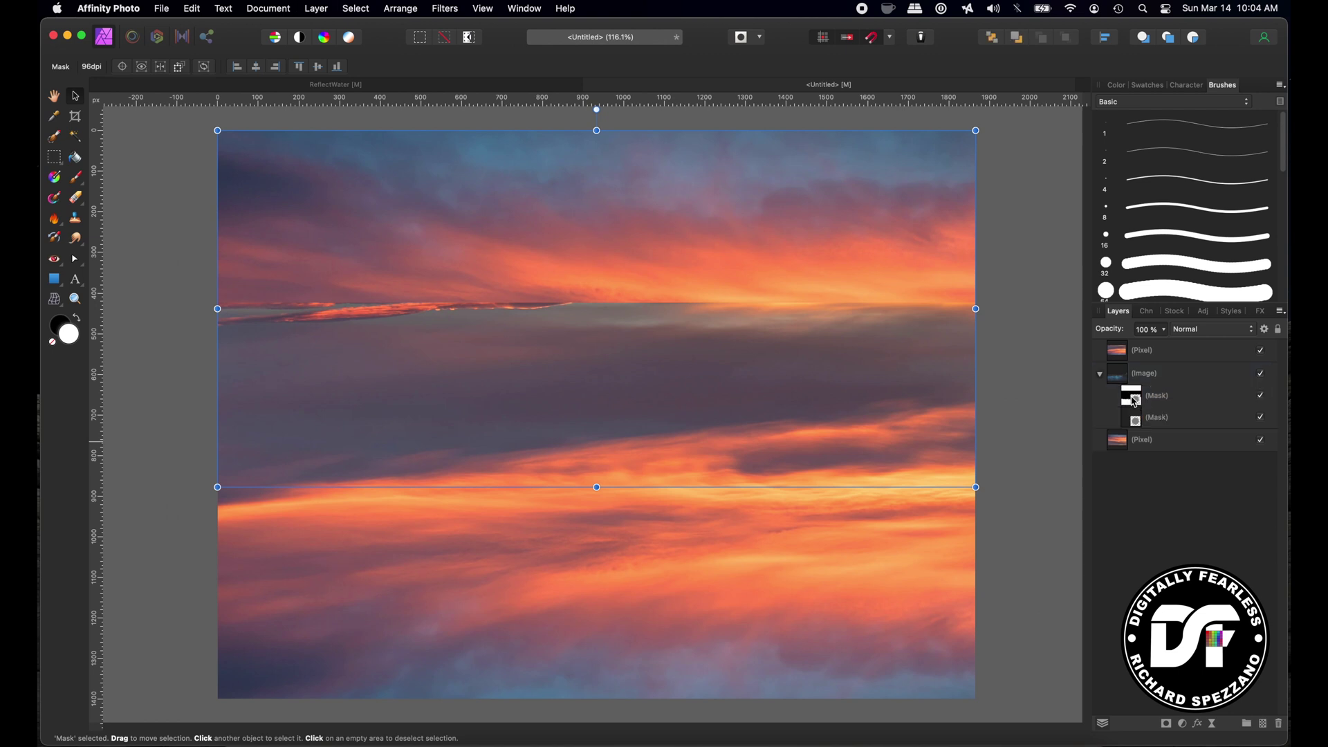
pyautogui.moveTo(1134, 402); pyautogui.dragTo(1165, 360)
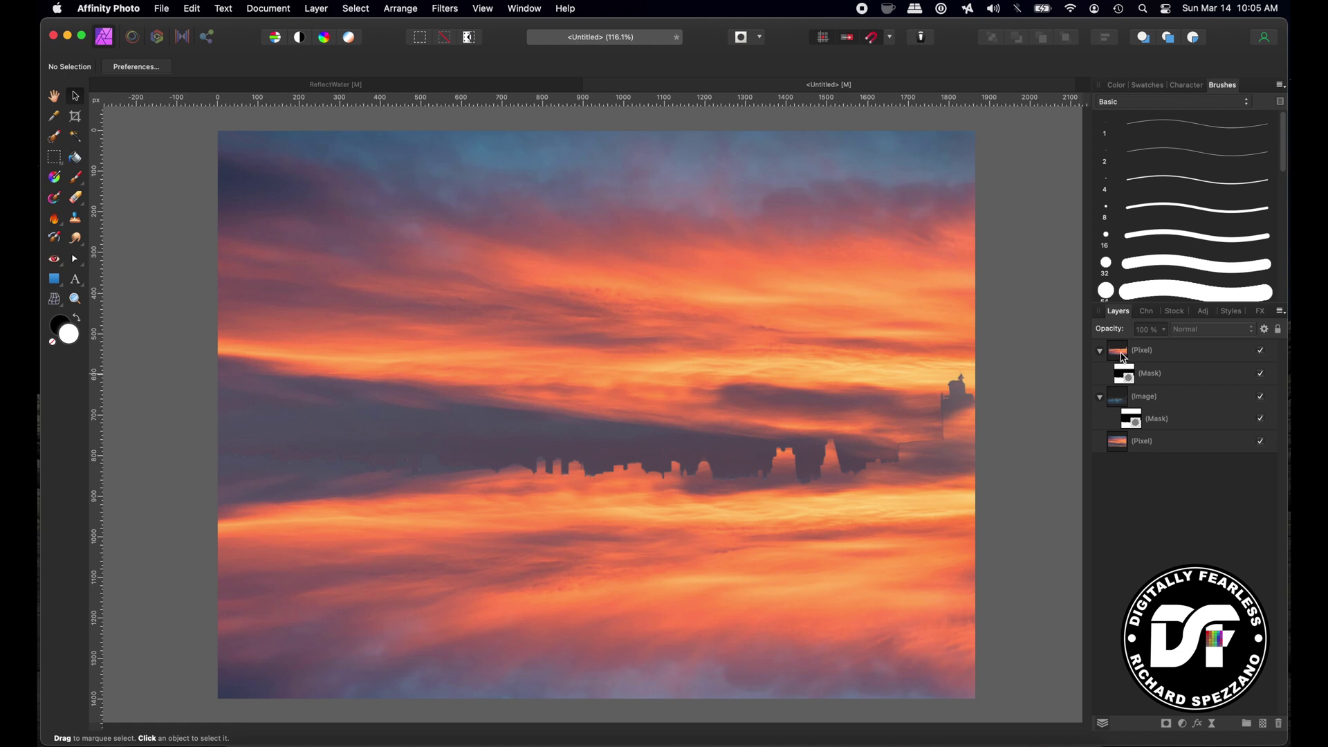
pyautogui.click(1123, 357)
pyautogui.moveTo(864, 579); pyautogui.dragTo(807, 395)
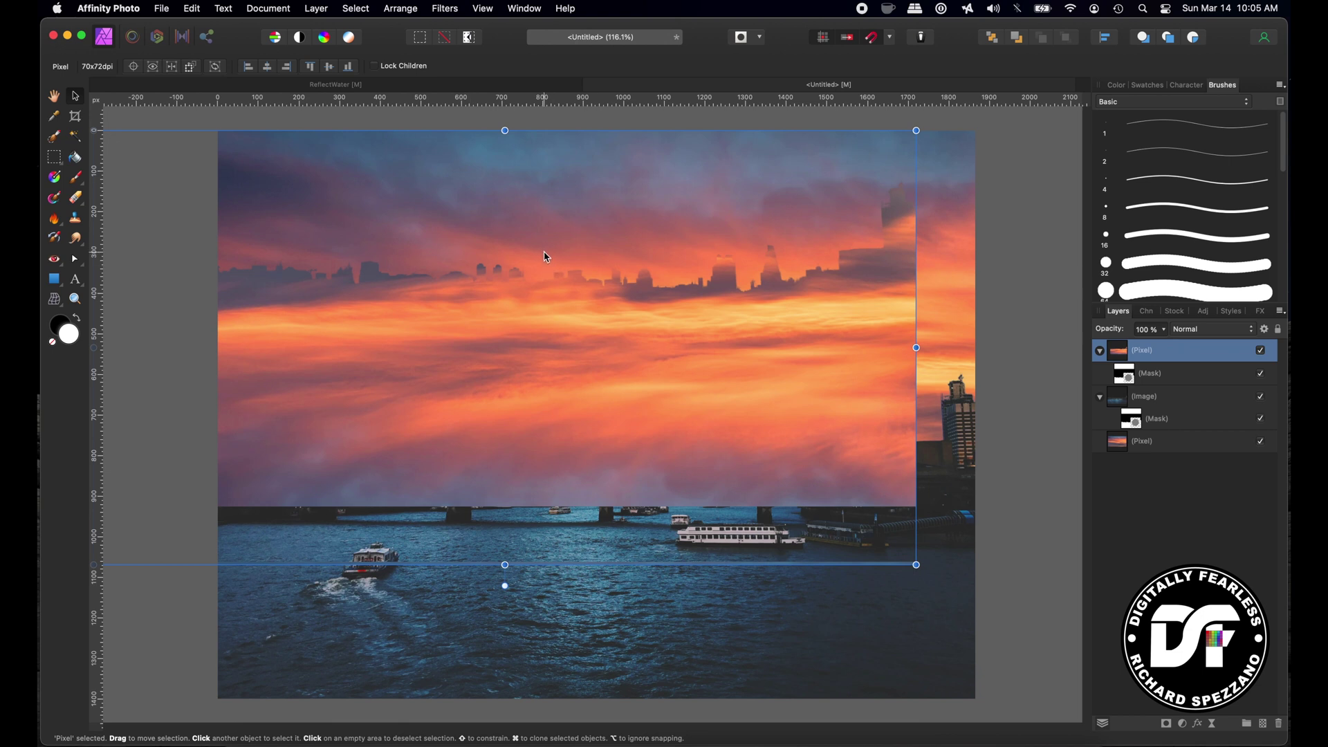
pyautogui.press('super+z')
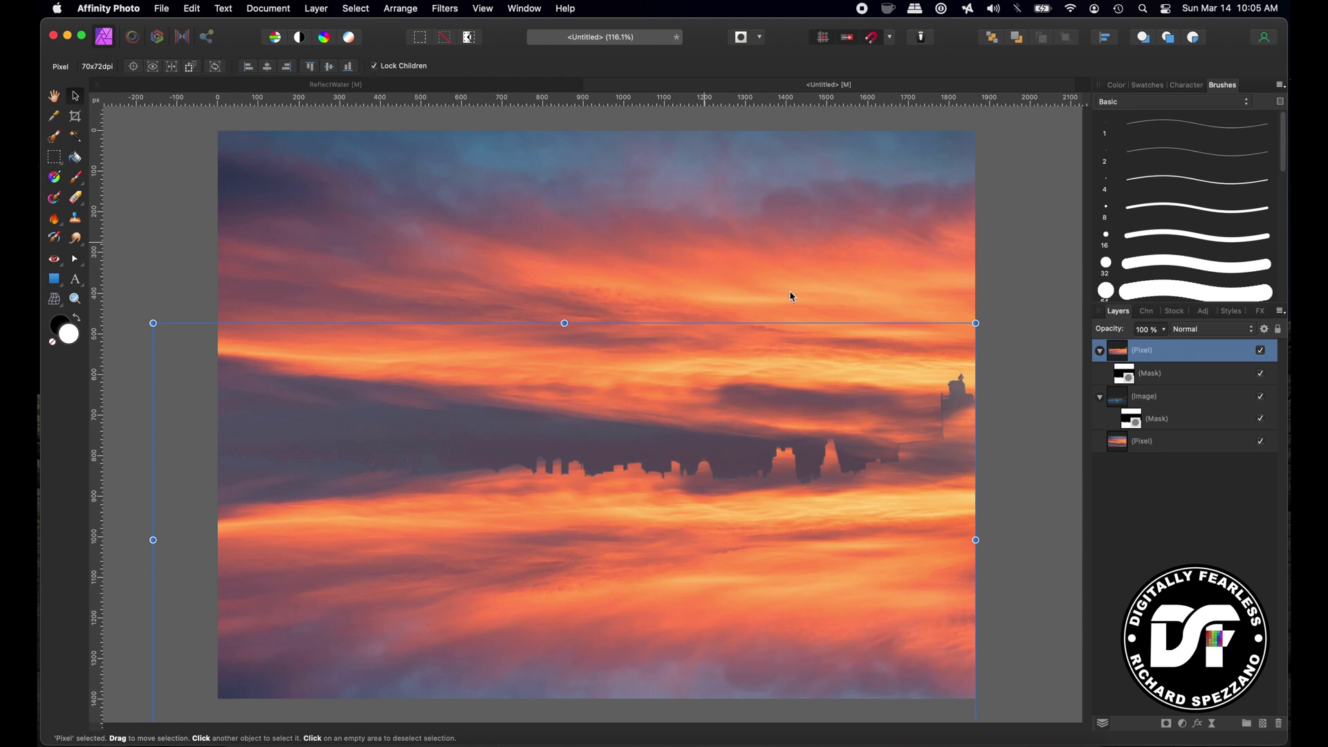
pyautogui.moveTo(791, 534)
pyautogui.mouseDown()
pyautogui.moveTo(728, 460)
pyautogui.moveTo(721, 392)
pyautogui.moveTo(765, 377)
pyautogui.moveTo(864, 380)
pyautogui.moveTo(715, 593)
pyautogui.moveTo(777, 718)
pyautogui.moveTo(872, 570)
pyautogui.moveTo(867, 514)
pyautogui.moveTo(811, 378)
pyautogui.moveTo(809, 504)
pyautogui.moveTo(821, 510)
pyautogui.moveTo(819, 484)
pyautogui.mouseUp()
# Set the sky reflection layer to Overlay blend mode at 70% opacity.
pyautogui.click(1204, 330)
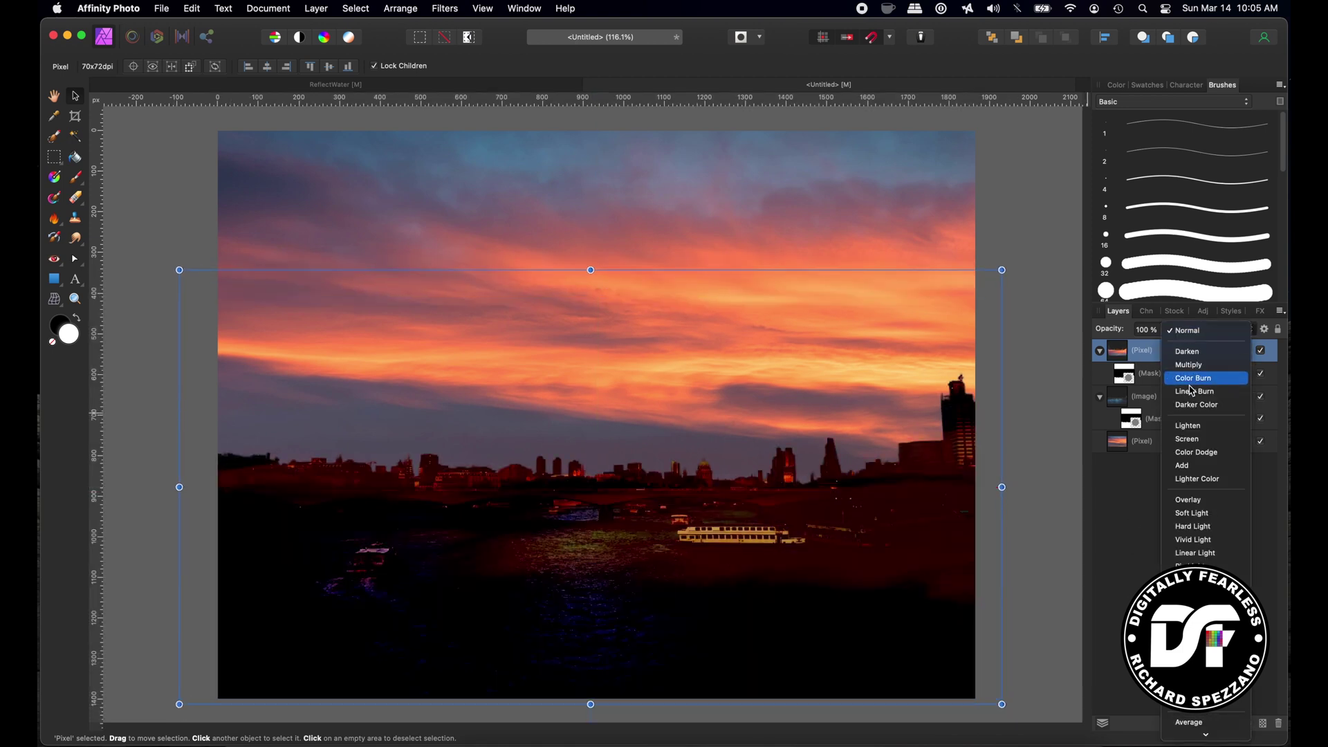
pyautogui.click(1187, 506)
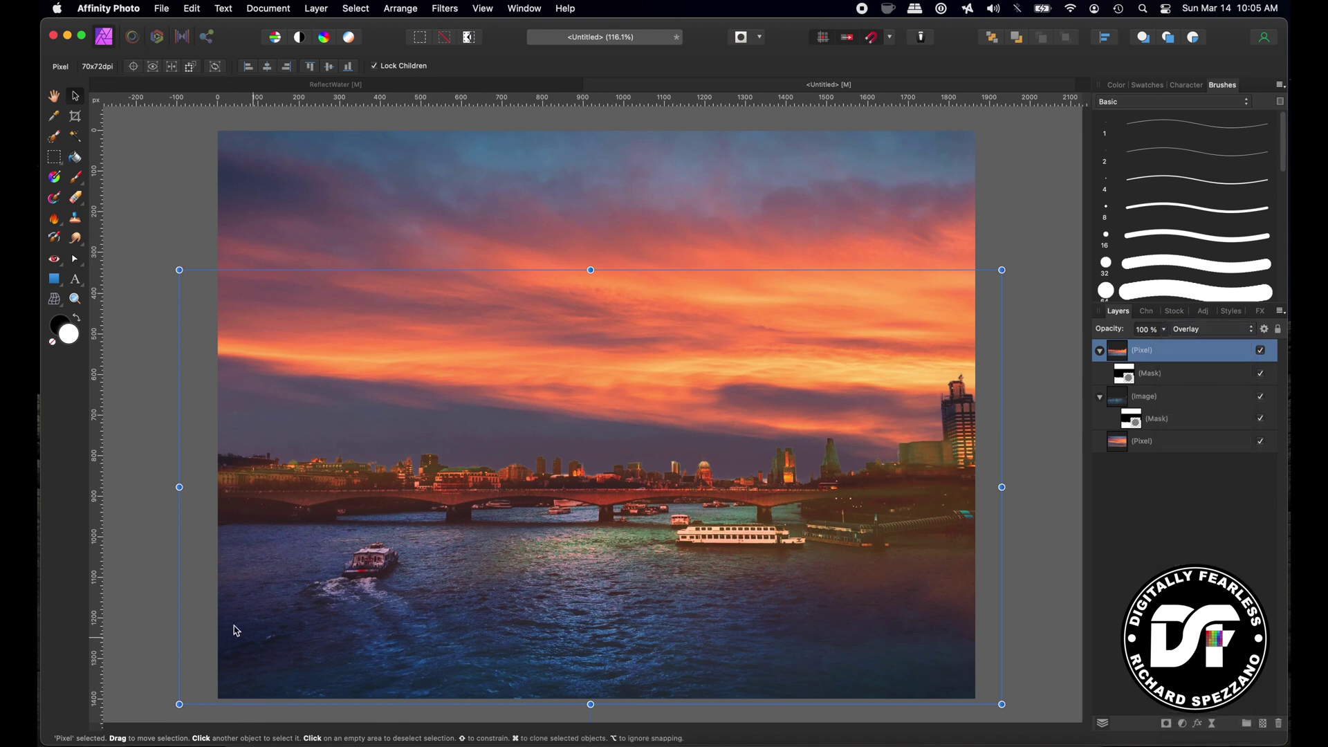
pyautogui.click(147, 413)
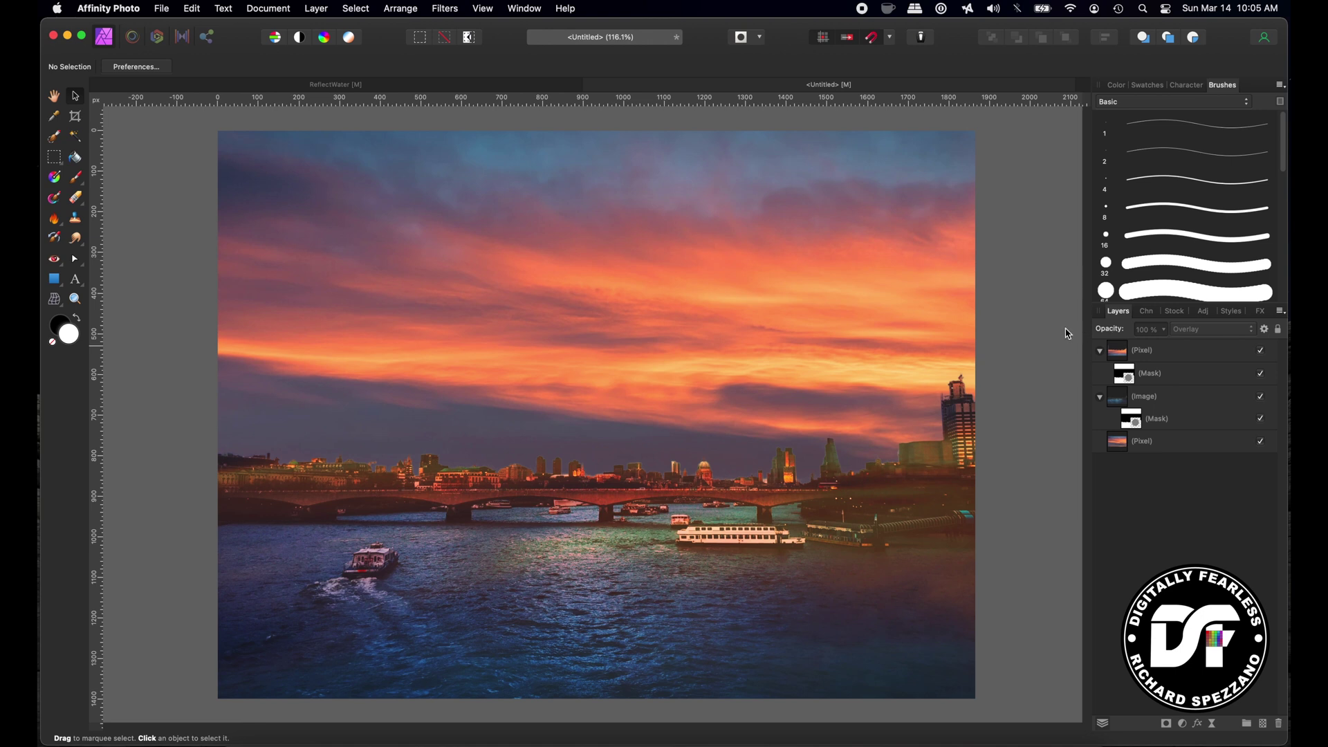
pyautogui.click(1132, 356)
pyautogui.moveTo(1120, 332)
pyautogui.mouseDown()
pyautogui.moveTo(1072, 333)
pyautogui.moveTo(1100, 337)
pyautogui.mouseUp()
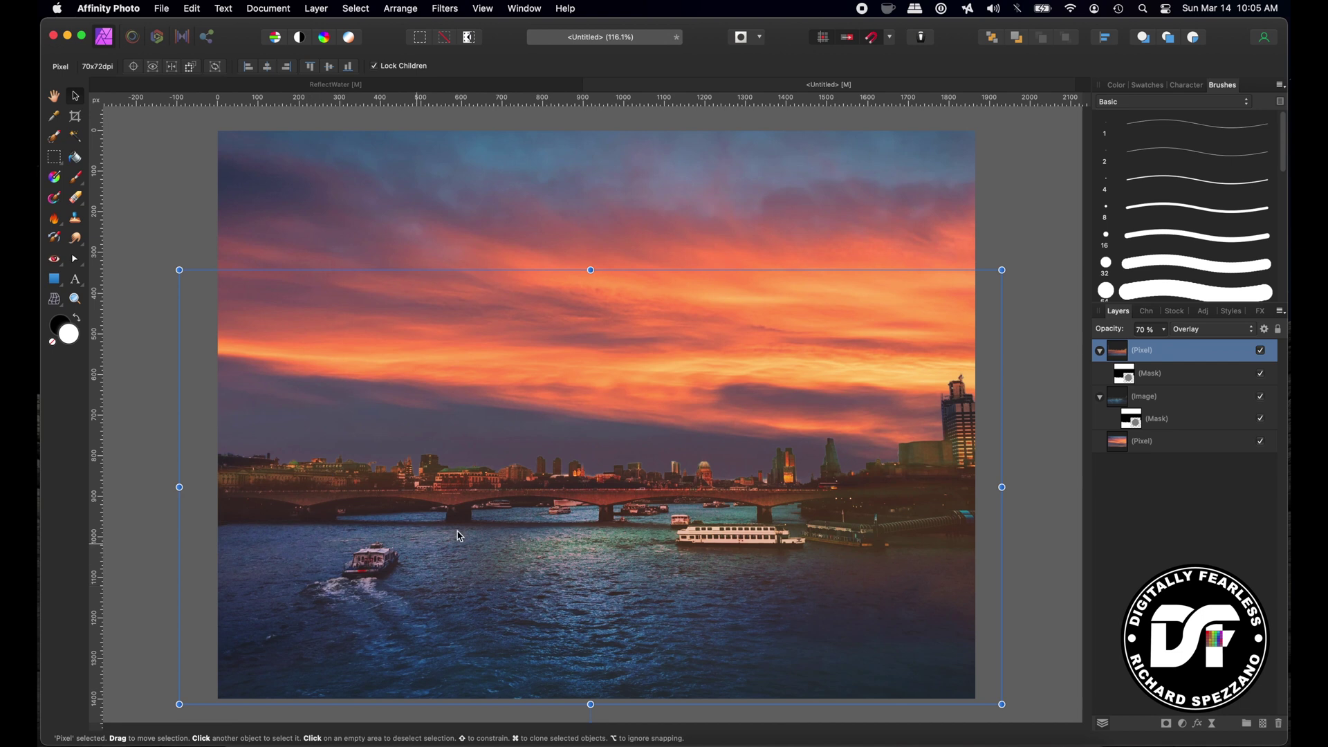
pyautogui.click(122, 448)
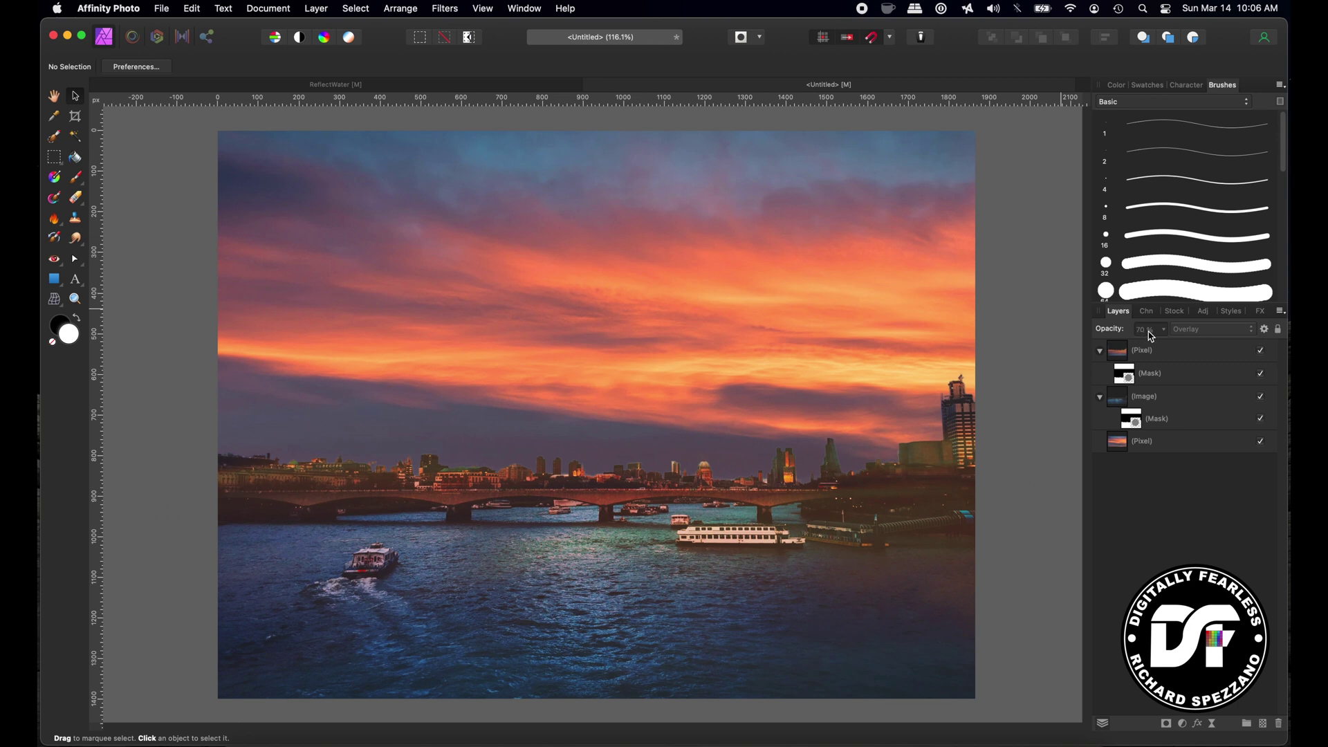
# Restore the reflection layer to 100% opacity and drag it lower onto the water.
pyautogui.click(1122, 355)
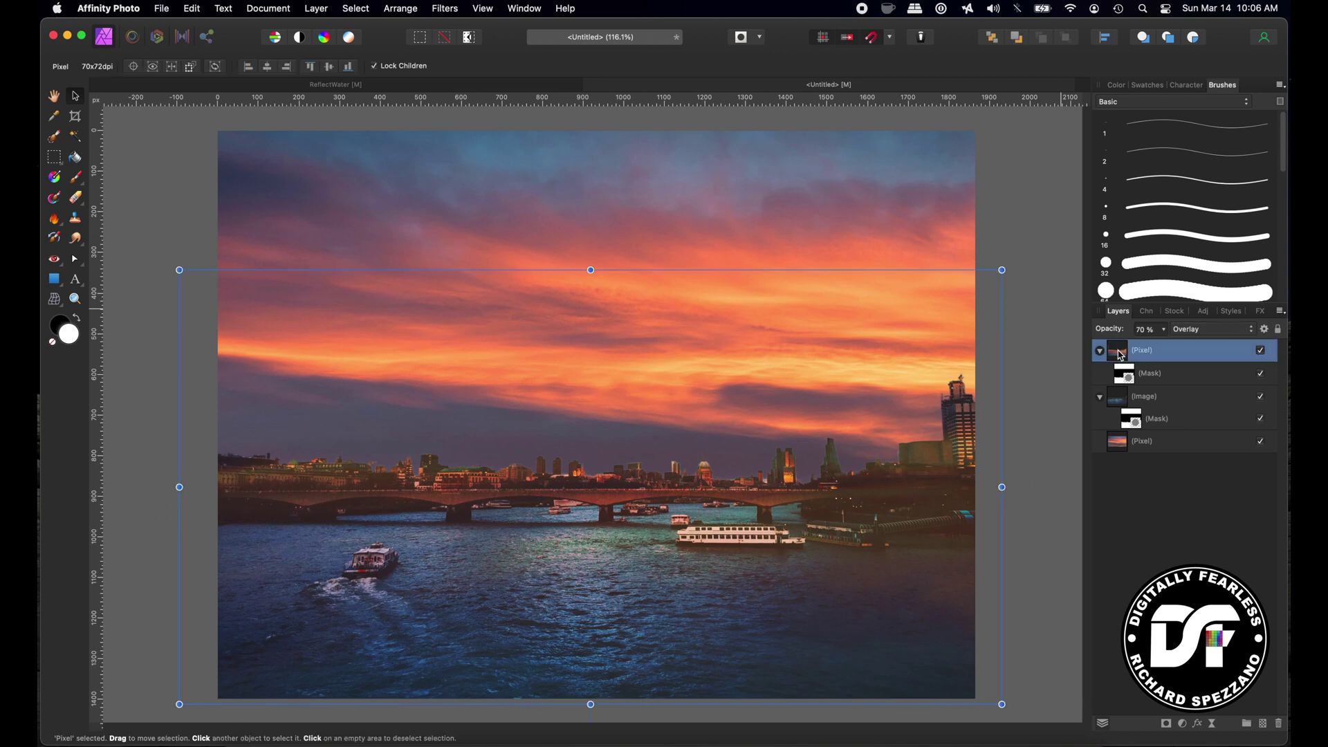
pyautogui.moveTo(1116, 335); pyautogui.dragTo(1201, 327)
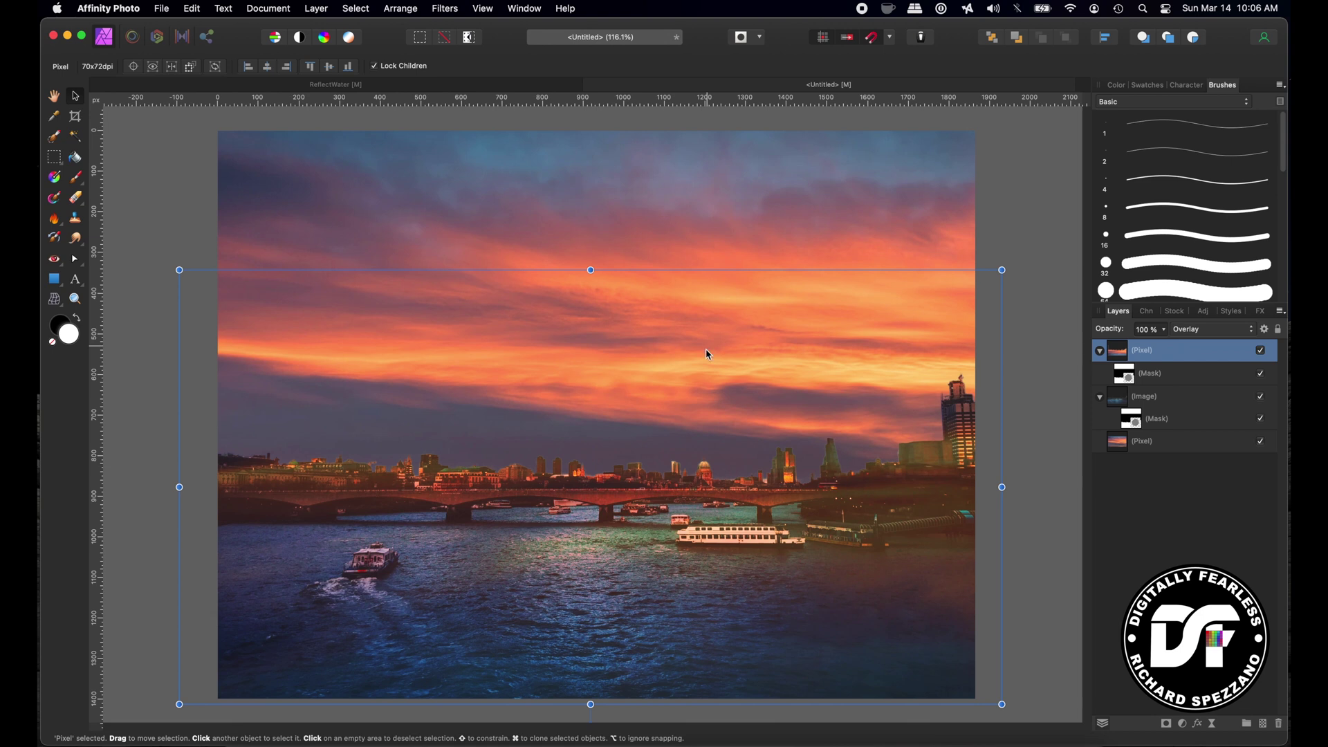
pyautogui.moveTo(708, 354); pyautogui.dragTo(705, 422)
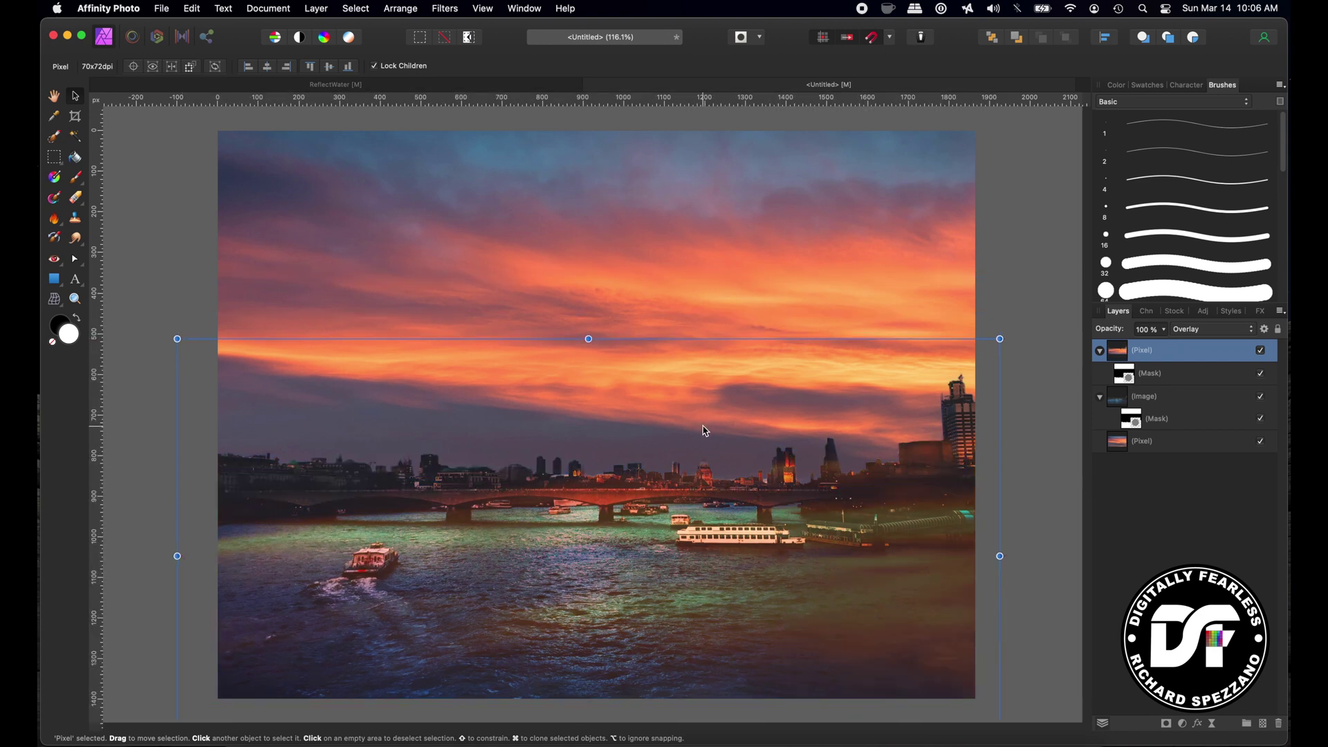
pyautogui.moveTo(705, 431)
pyautogui.mouseDown()
pyautogui.moveTo(685, 487)
pyautogui.moveTo(694, 415)
pyautogui.moveTo(687, 453)
pyautogui.moveTo(685, 411)
pyautogui.moveTo(691, 442)
pyautogui.moveTo(678, 433)
pyautogui.mouseUp()
pyautogui.press('h')
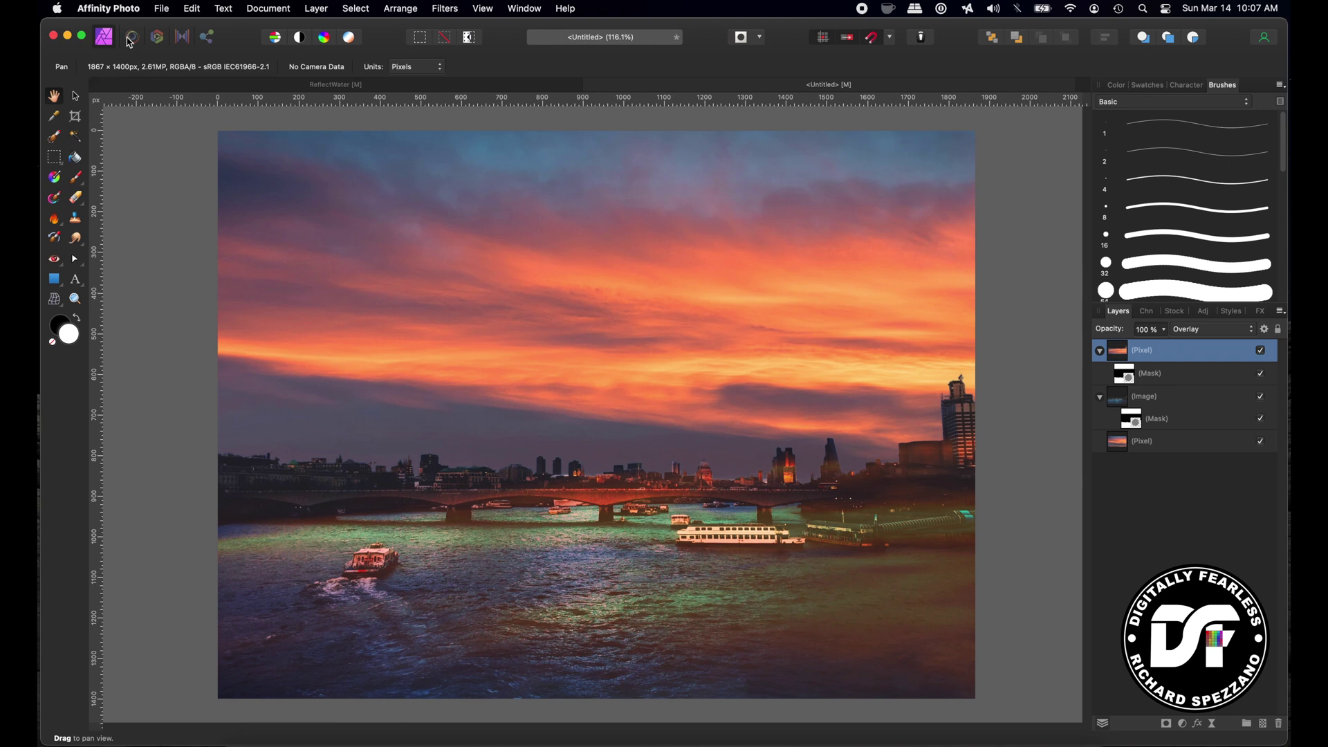
# Liquify the reflection with a Push Forward stroke from the boats toward the skyline, then apply.
pyautogui.click(131, 38)
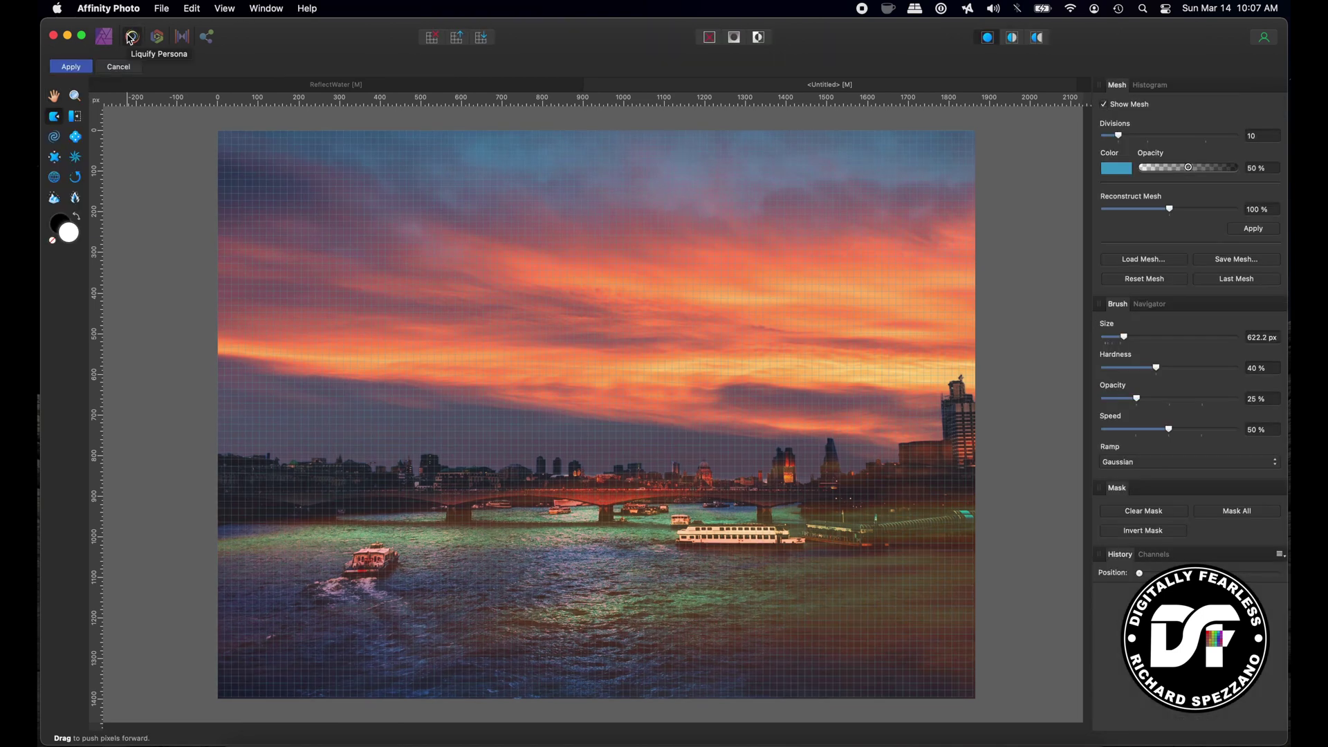
pyautogui.moveTo(808, 560)
pyautogui.mouseDown()
pyautogui.moveTo(656, 573)
pyautogui.moveTo(620, 508)
pyautogui.moveTo(538, 464)
pyautogui.moveTo(455, 545)
pyautogui.moveTo(446, 519)
pyautogui.moveTo(449, 543)
pyautogui.moveTo(334, 526)
pyautogui.moveTo(308, 503)
pyautogui.moveTo(538, 546)
pyautogui.moveTo(539, 526)
pyautogui.moveTo(598, 502)
pyautogui.moveTo(589, 495)
pyautogui.moveTo(546, 508)
pyautogui.moveTo(584, 513)
pyautogui.moveTo(577, 497)
pyautogui.moveTo(444, 501)
pyautogui.moveTo(555, 540)
pyautogui.moveTo(568, 514)
pyautogui.moveTo(490, 483)
pyautogui.moveTo(458, 528)
pyautogui.moveTo(449, 505)
pyautogui.moveTo(749, 671)
pyautogui.moveTo(744, 620)
pyautogui.moveTo(804, 620)
pyautogui.moveTo(914, 584)
pyautogui.moveTo(903, 604)
pyautogui.moveTo(857, 527)
pyautogui.moveTo(872, 540)
pyautogui.moveTo(723, 600)
pyautogui.moveTo(521, 610)
pyautogui.moveTo(350, 657)
pyautogui.moveTo(280, 631)
pyautogui.mouseUp()
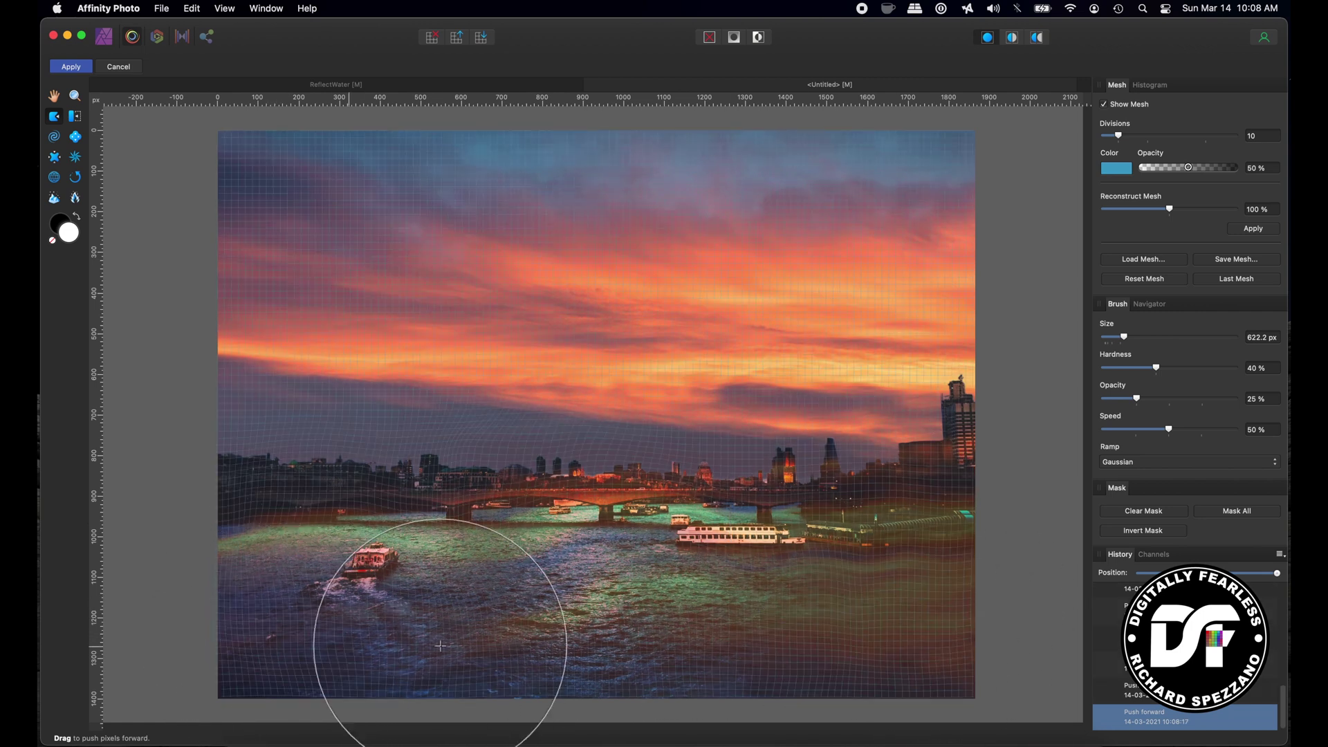
pyautogui.click(70, 66)
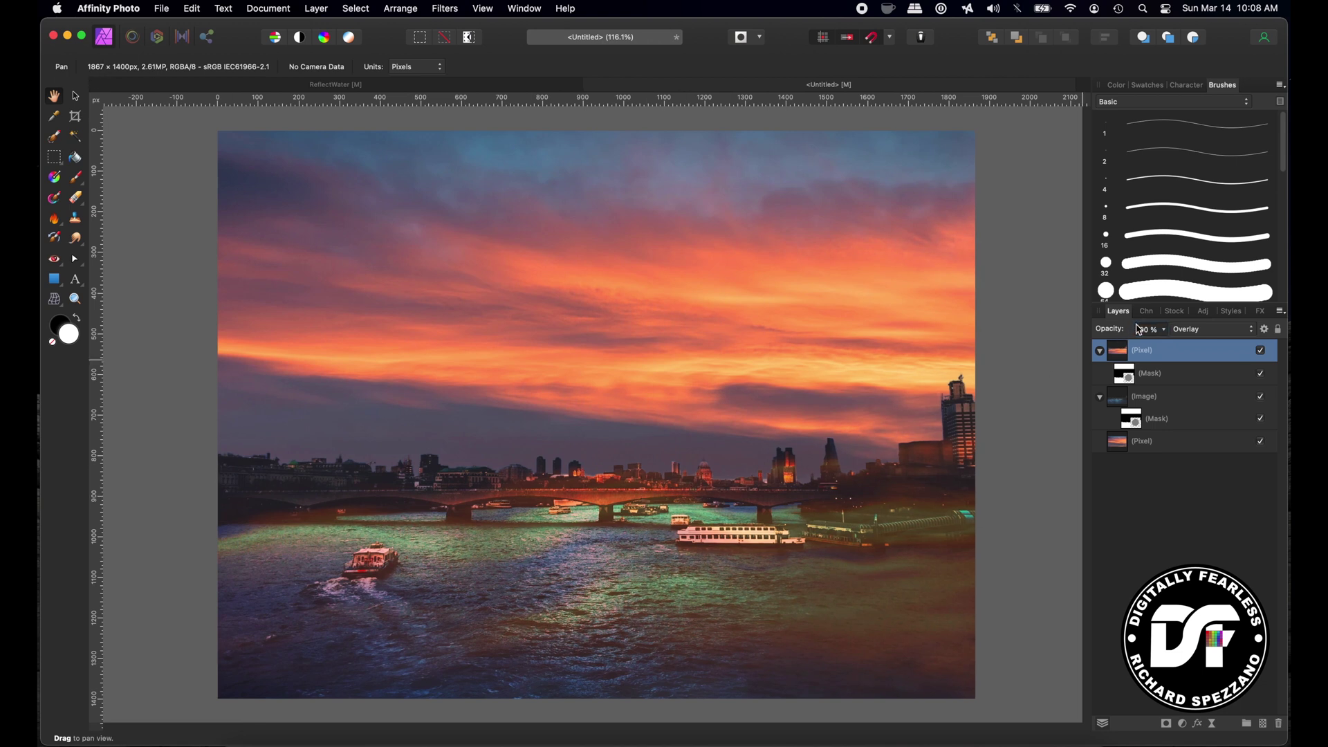
# Set the reflection layer's opacity to about 84% and duplicate it with Cmd+J.
pyautogui.moveTo(1159, 332); pyautogui.dragTo(1090, 323)
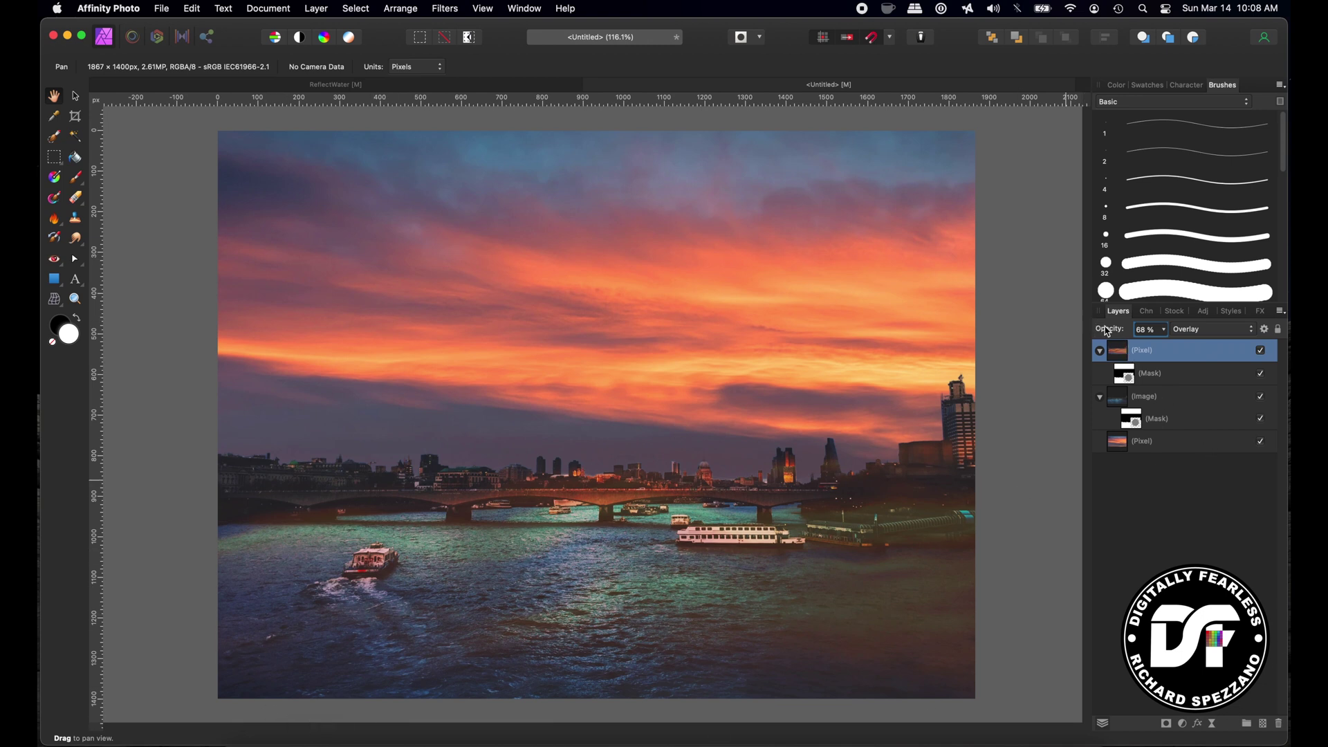
pyautogui.moveTo(1108, 332); pyautogui.dragTo(1119, 333)
pyautogui.press('super+j')
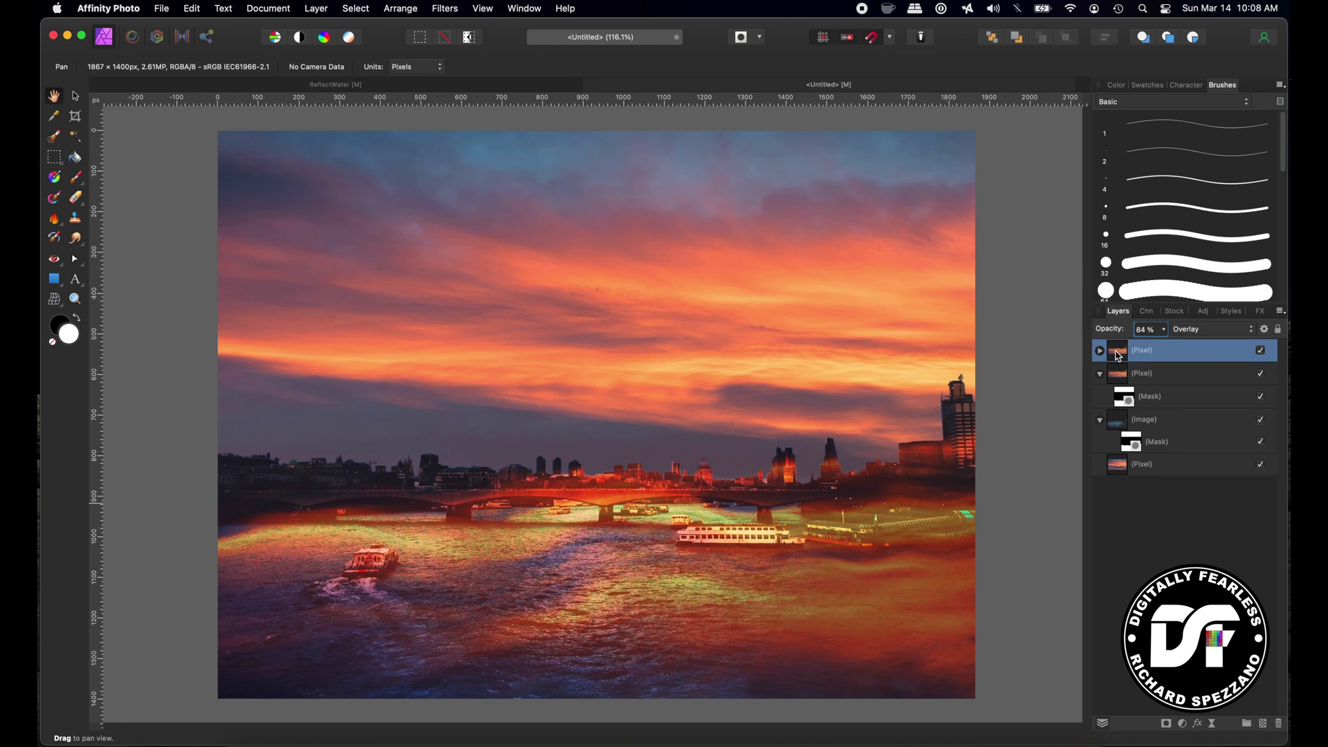
# Give the reflection copy Darker Color blending and toggle its visibility to compare.
pyautogui.click(1200, 330)
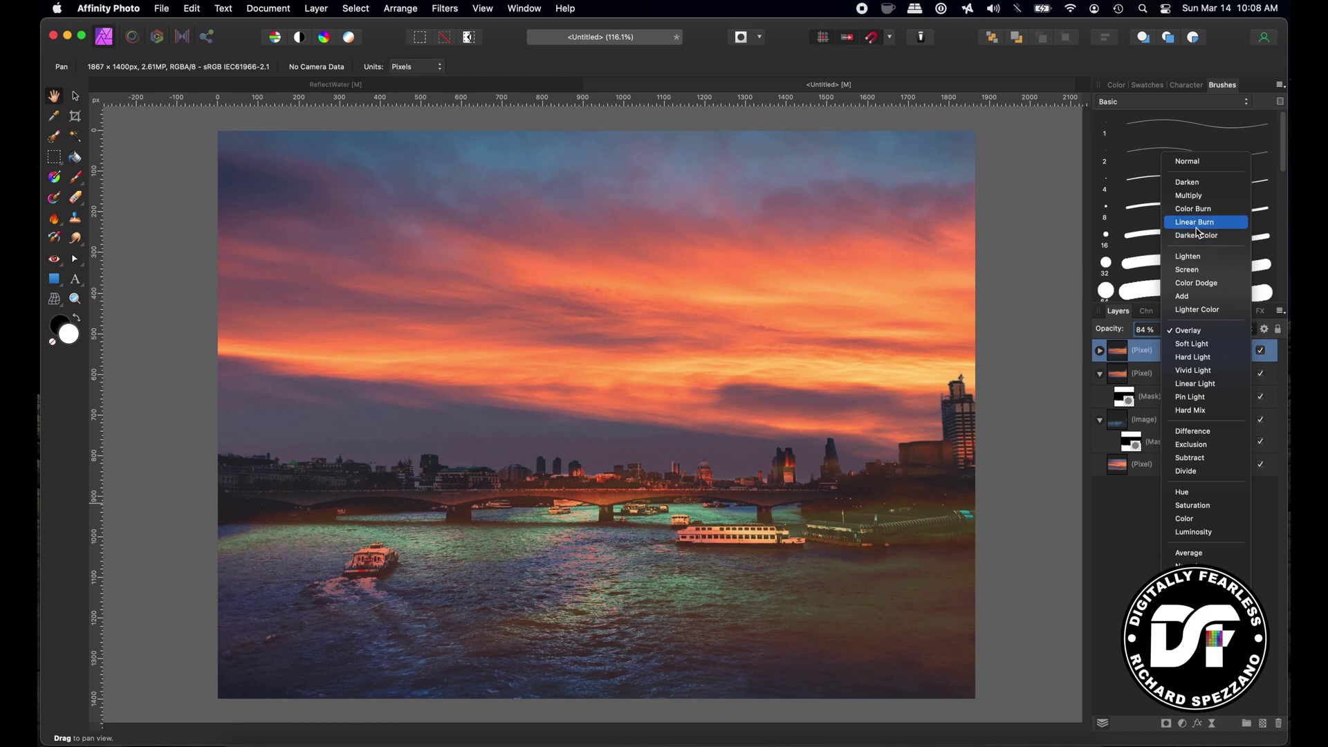
pyautogui.click(1199, 236)
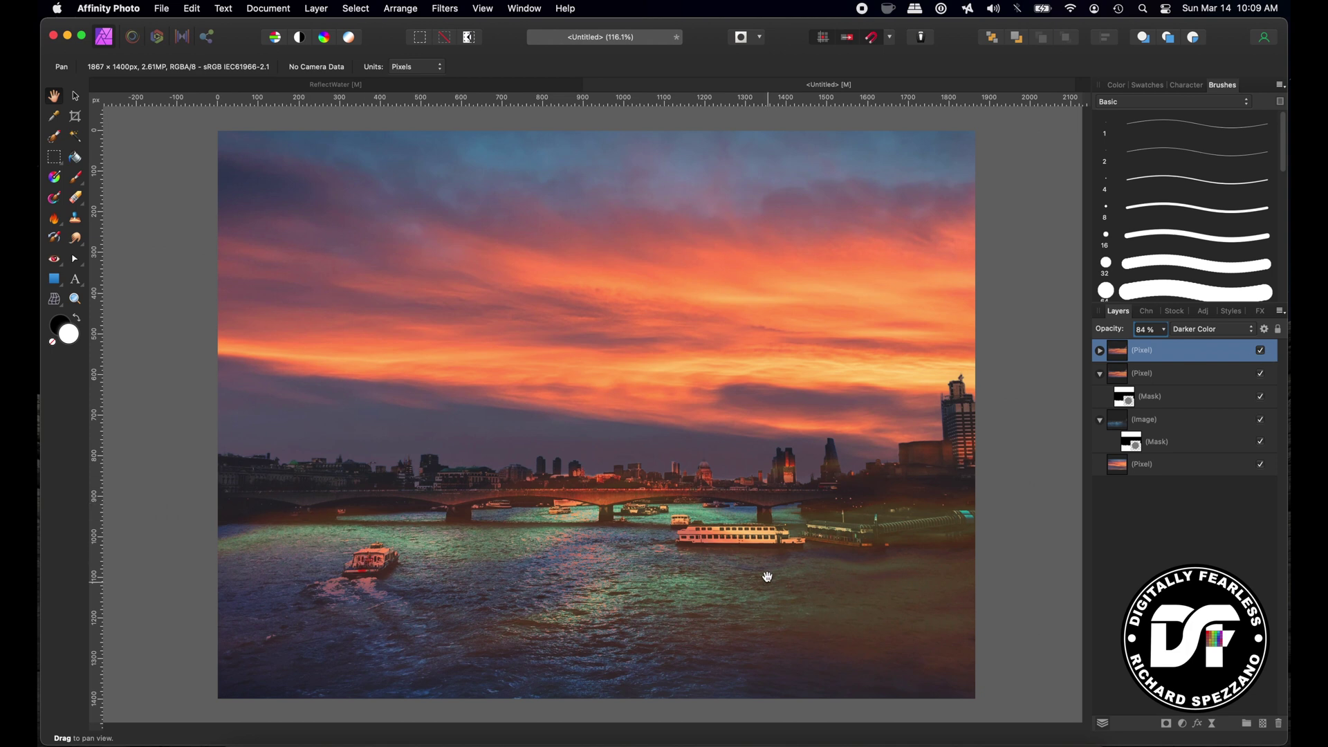
pyautogui.click(1262, 352)
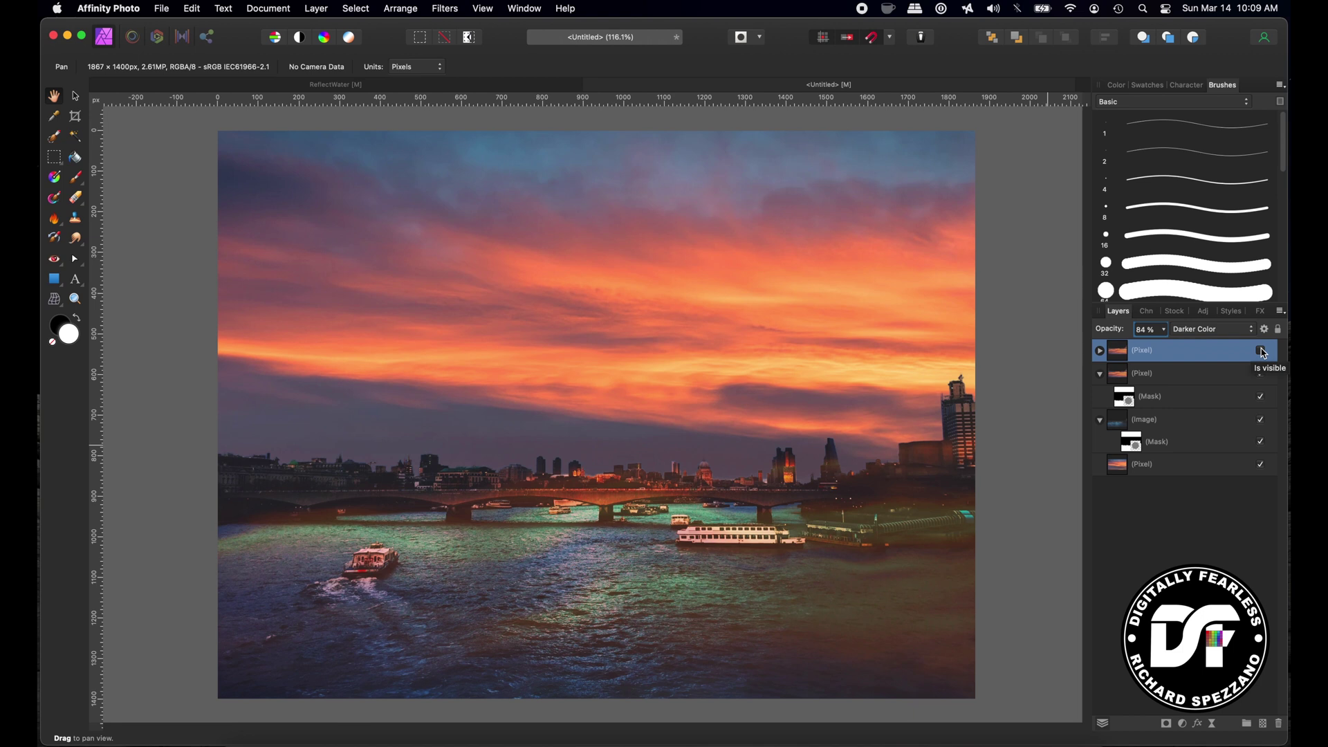
pyautogui.click(1262, 352)
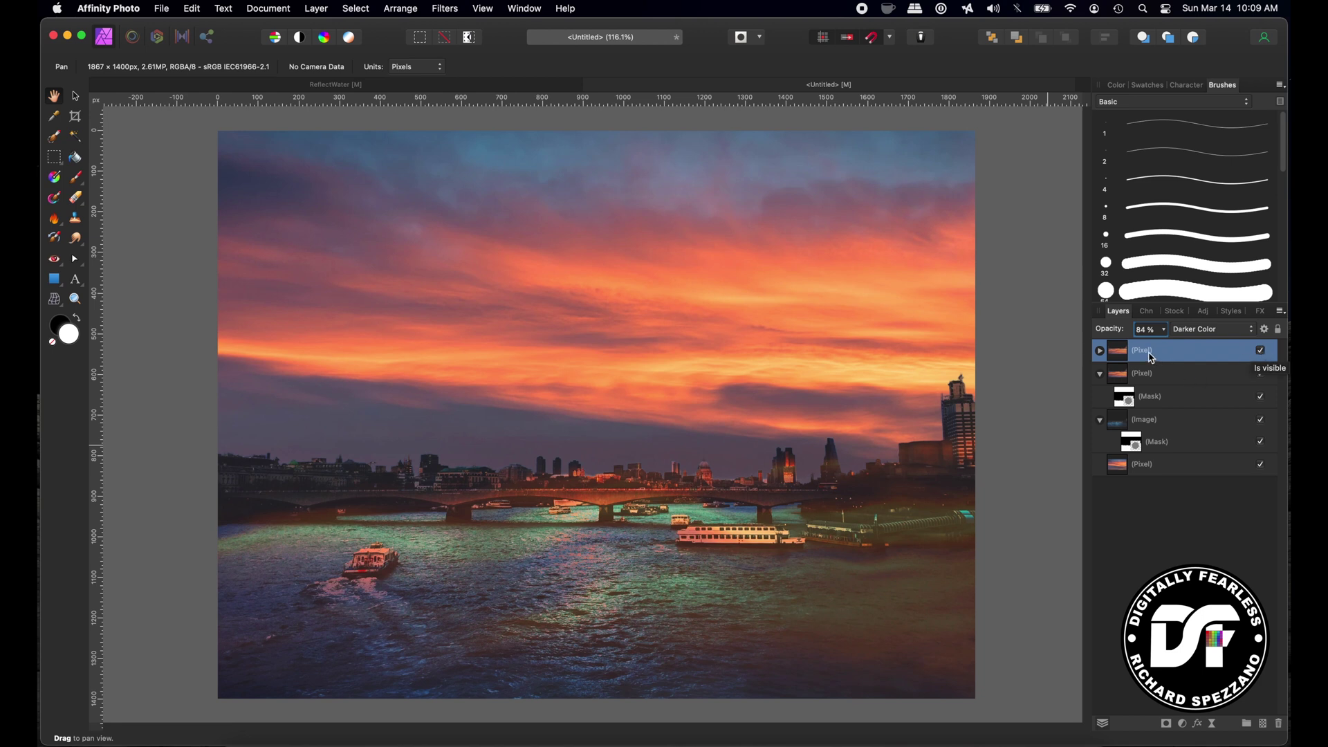
# Lower the Darker Color copy to 40% opacity and zoom to 200% on the river.
pyautogui.moveTo(1115, 333)
pyautogui.mouseDown()
pyautogui.moveTo(1095, 335)
pyautogui.moveTo(1143, 337)
pyautogui.moveTo(1049, 331)
pyautogui.moveTo(1135, 342)
pyautogui.mouseUp()
pyautogui.press('super+2')
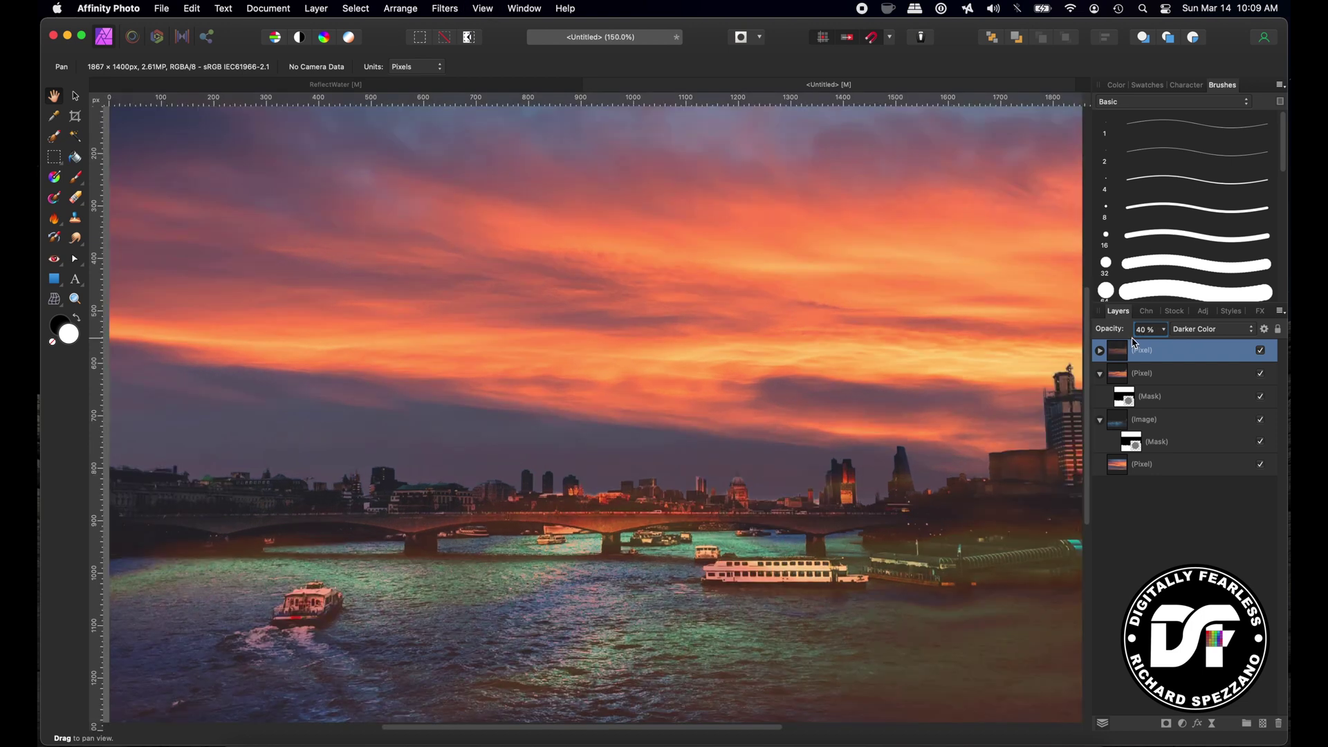
pyautogui.moveTo(572, 389); pyautogui.dragTo(572, 146)
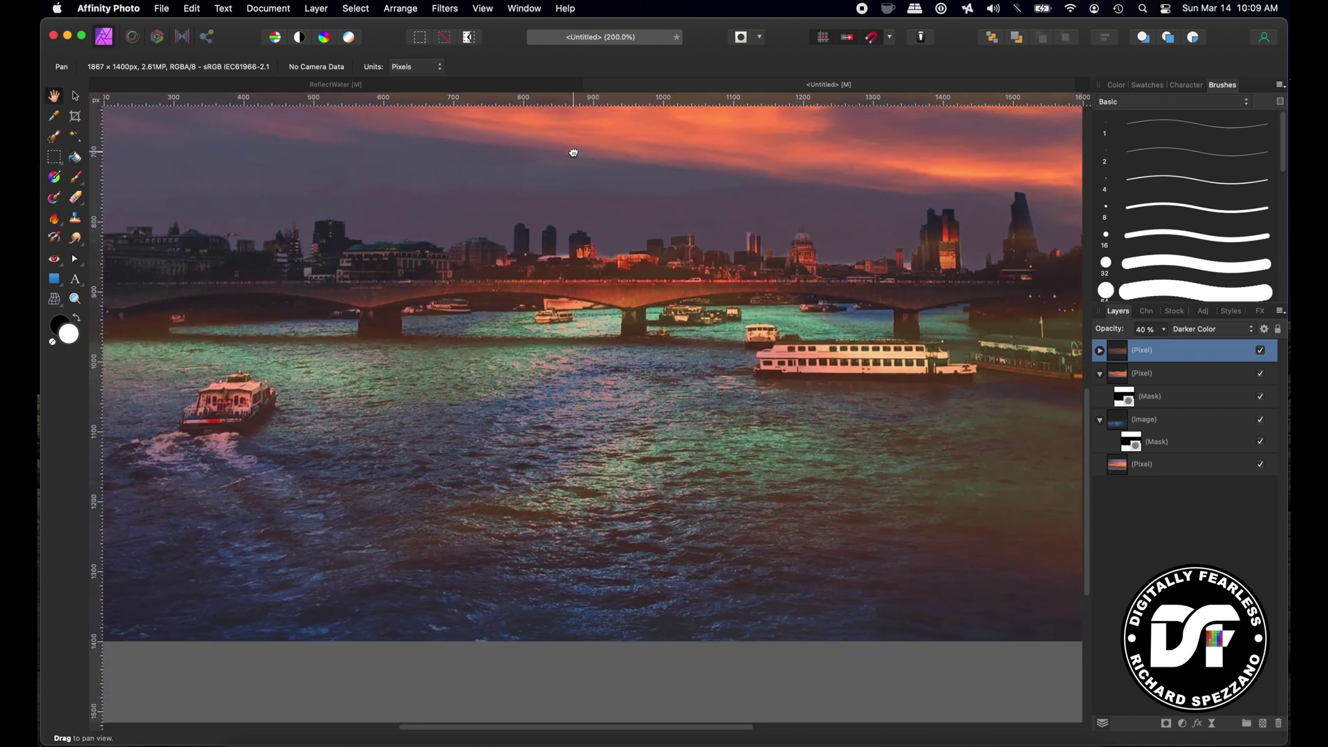
# Hide both reflection layers to compare the untinted river at fit view, then reshow the Overlay layer.
pyautogui.click(1262, 351)
pyautogui.click(1261, 351)
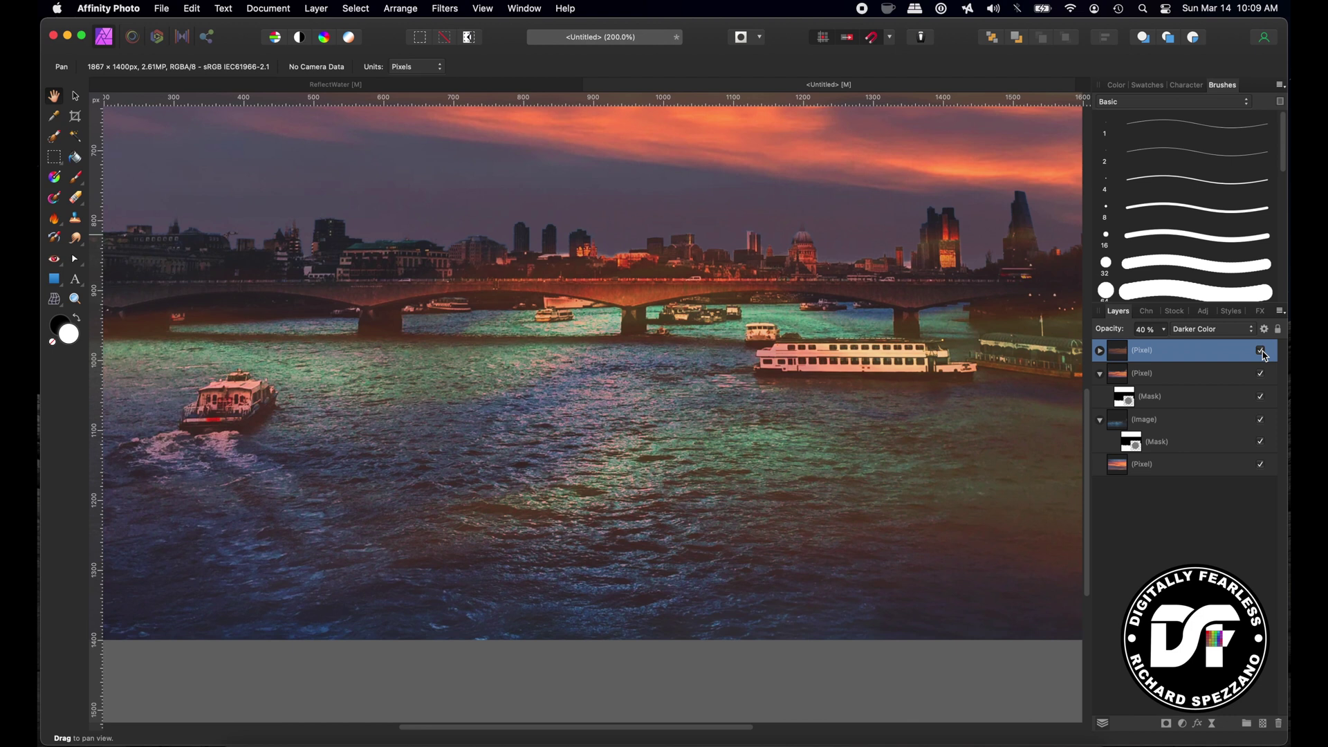
pyautogui.click(1261, 374)
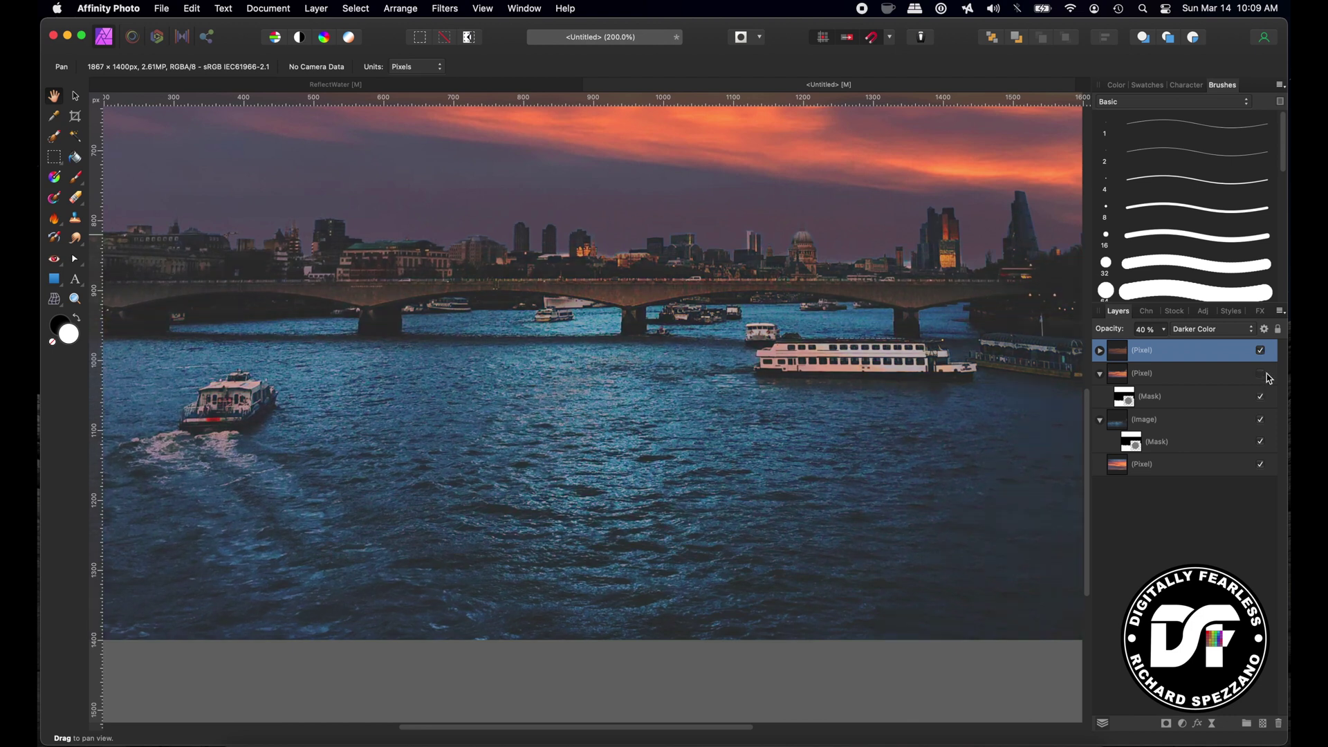
pyautogui.click(1262, 351)
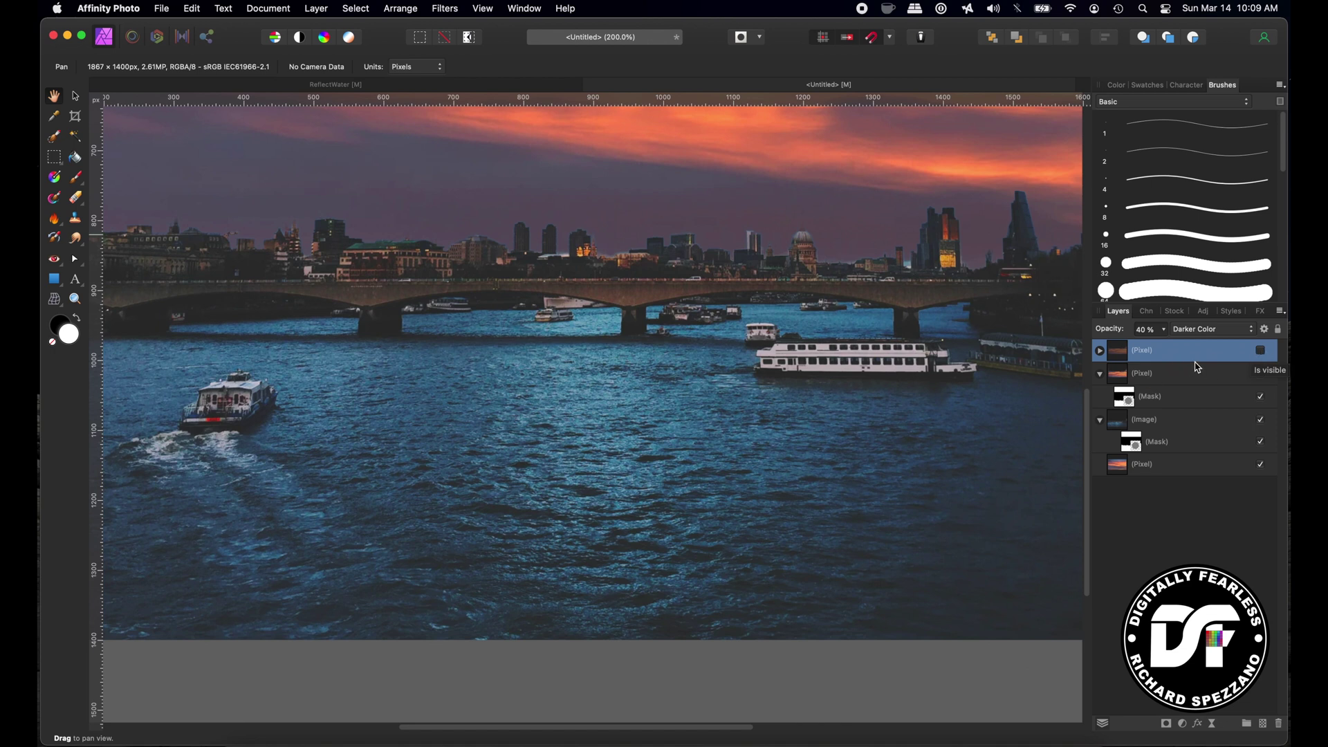
pyautogui.press('super+0')
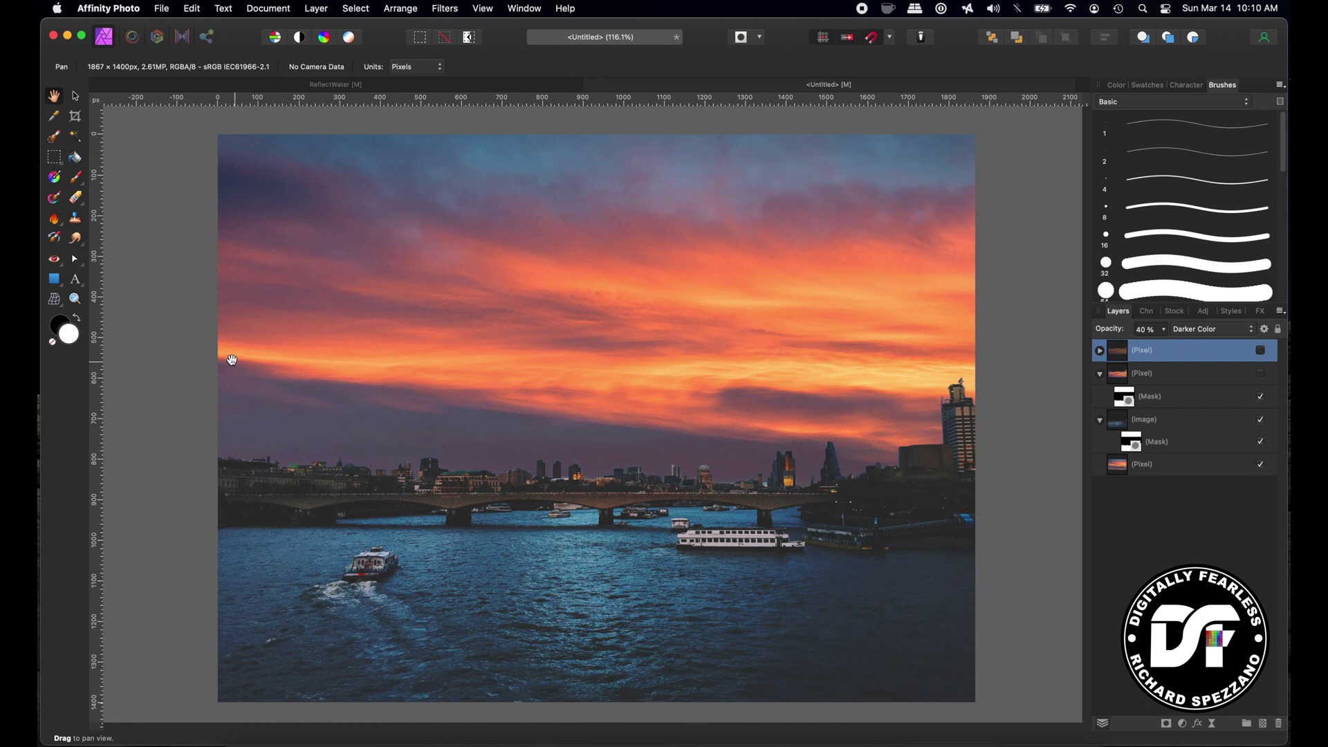
pyautogui.click(1261, 377)
# Show the top copy again and reduce the Overlay reflection layer to 44% opacity.
pyautogui.click(1262, 351)
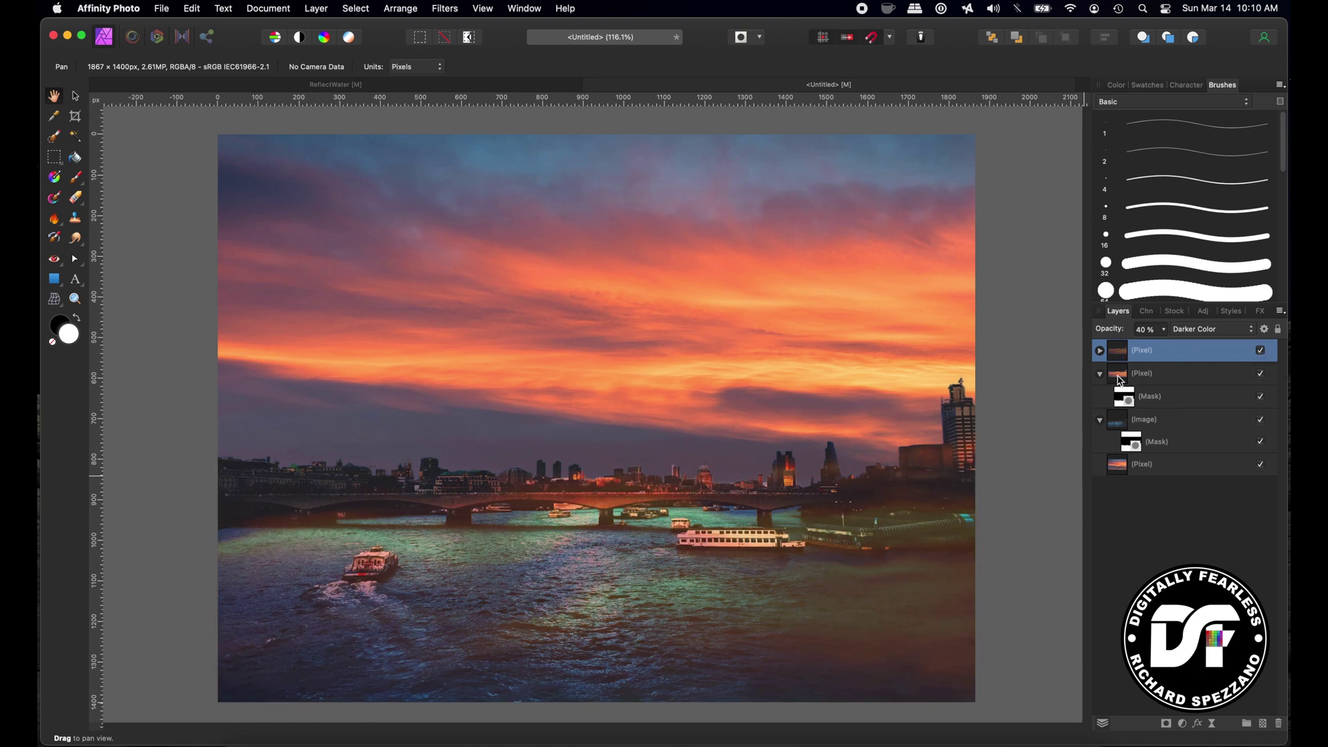
pyautogui.click(1120, 379)
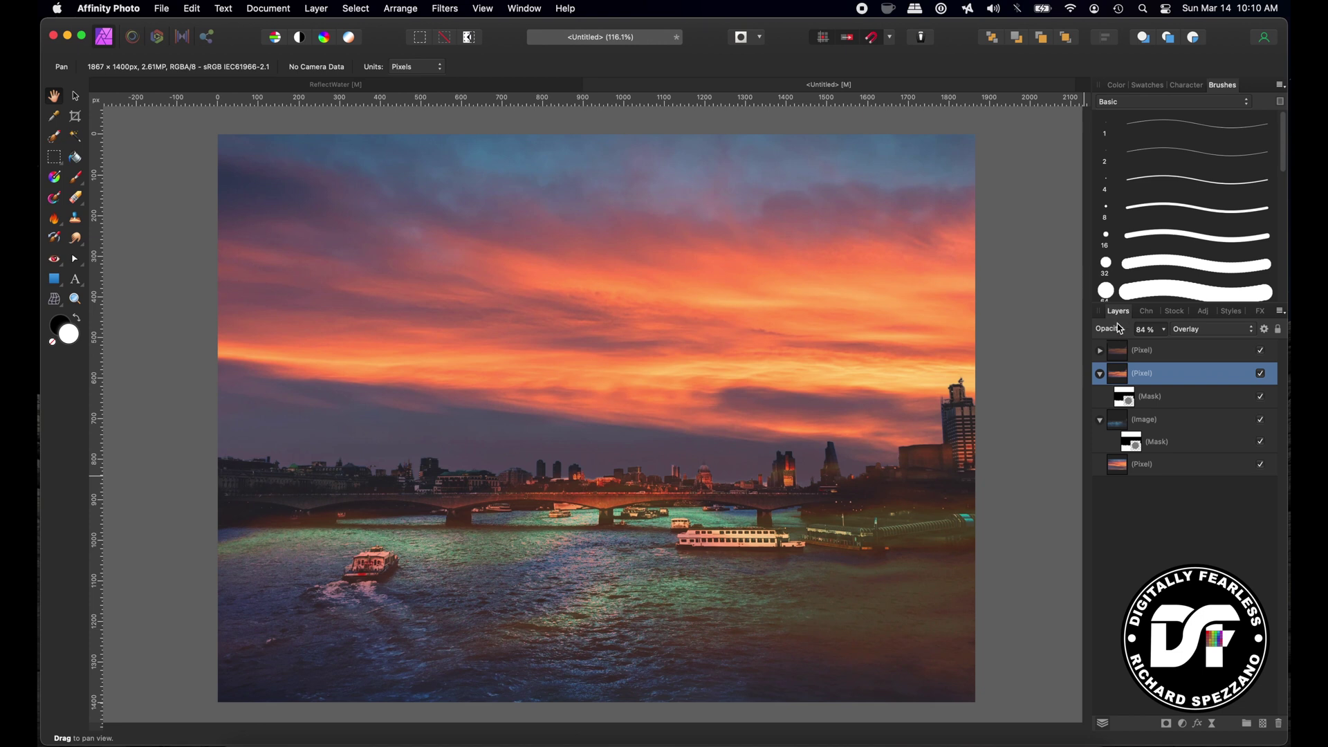
pyautogui.moveTo(1123, 334); pyautogui.dragTo(1089, 335)
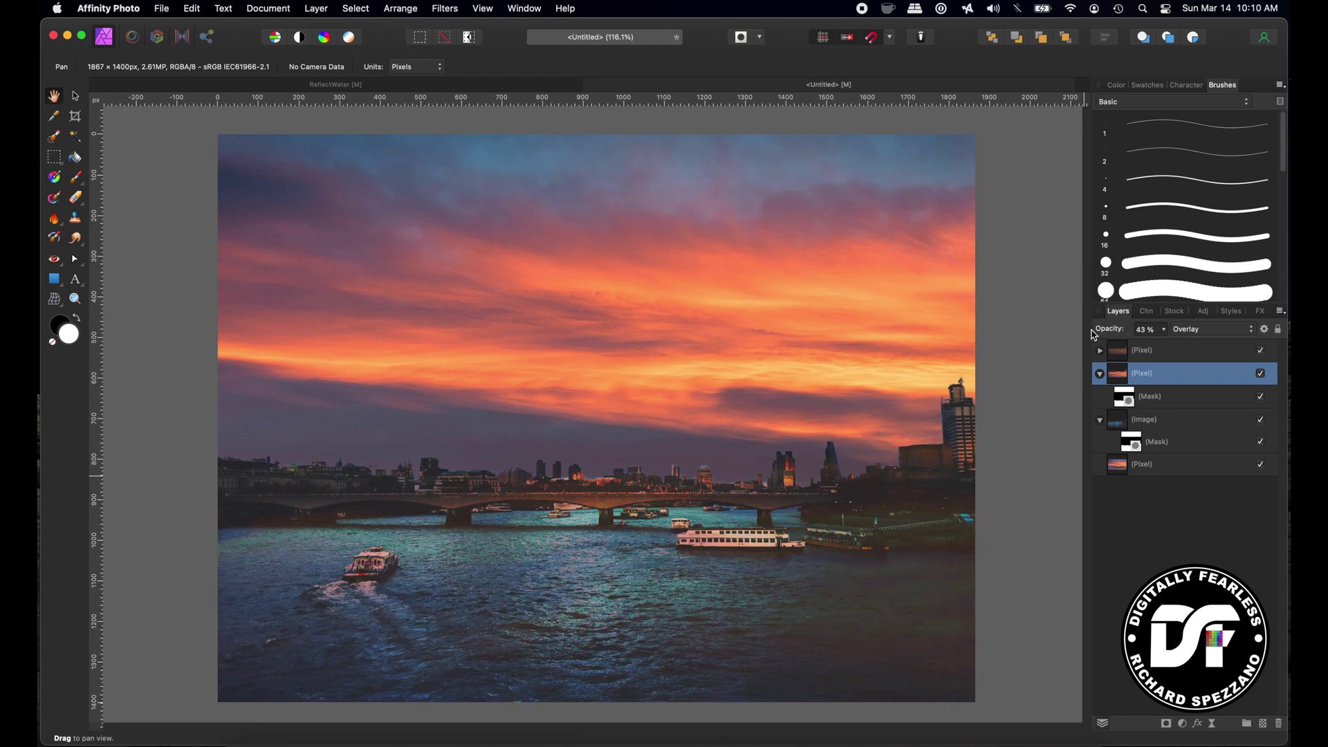
pyautogui.moveTo(1093, 335); pyautogui.dragTo(1100, 334)
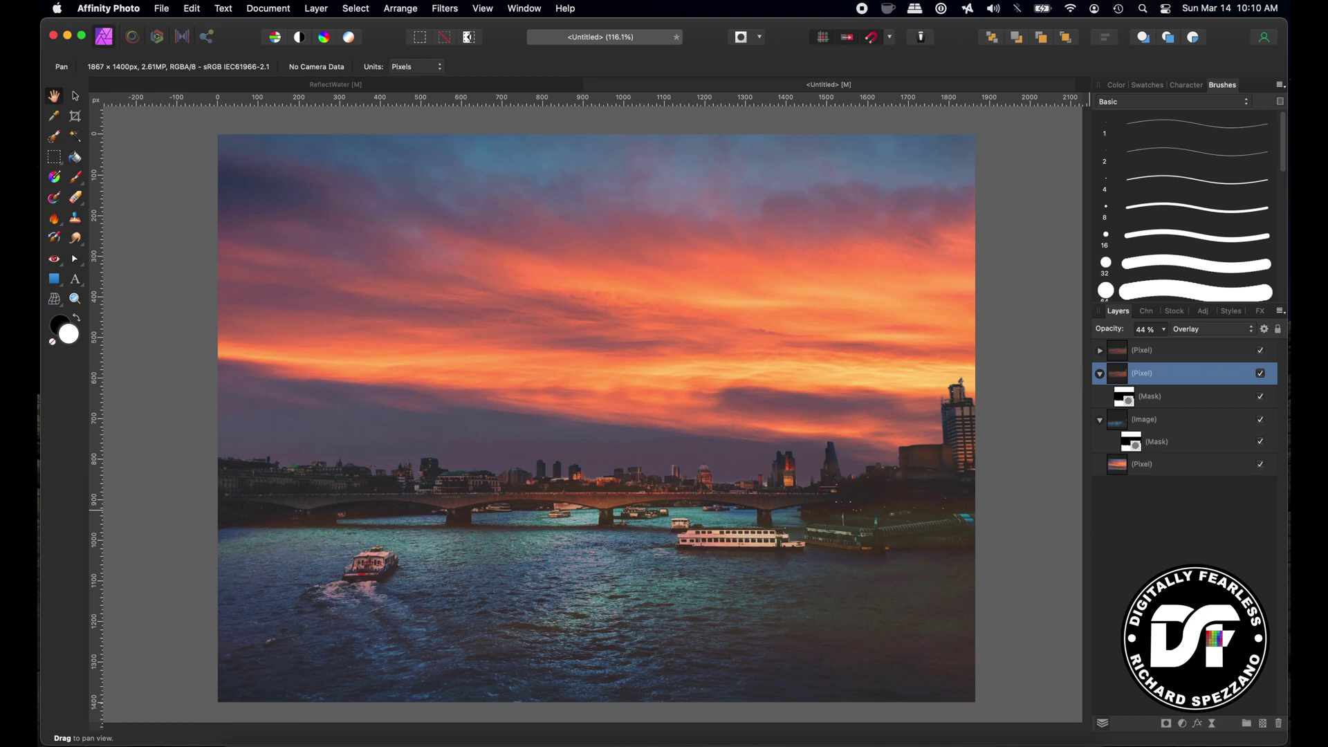